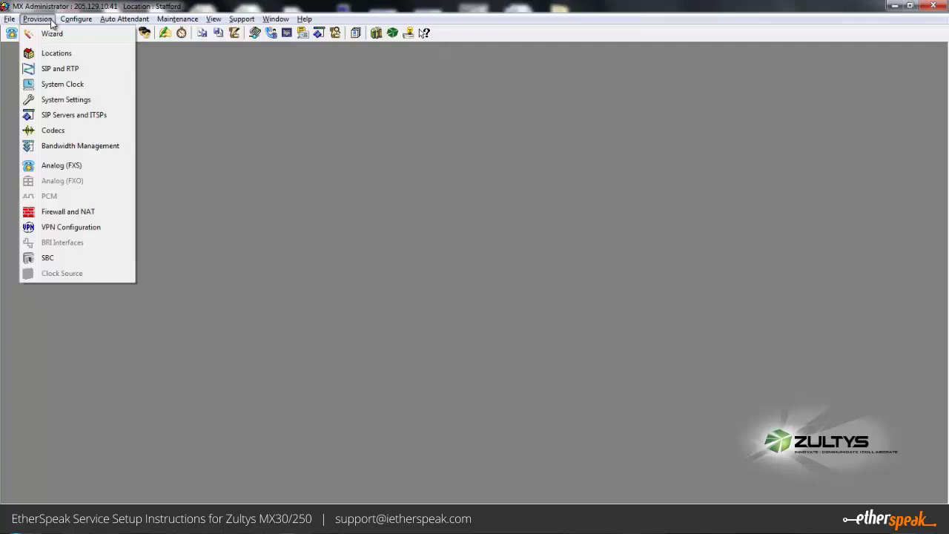
- Add a new ITSP in the SIP Servers and ITSPs settings and name it Etherspeak1
left_click(65, 121)
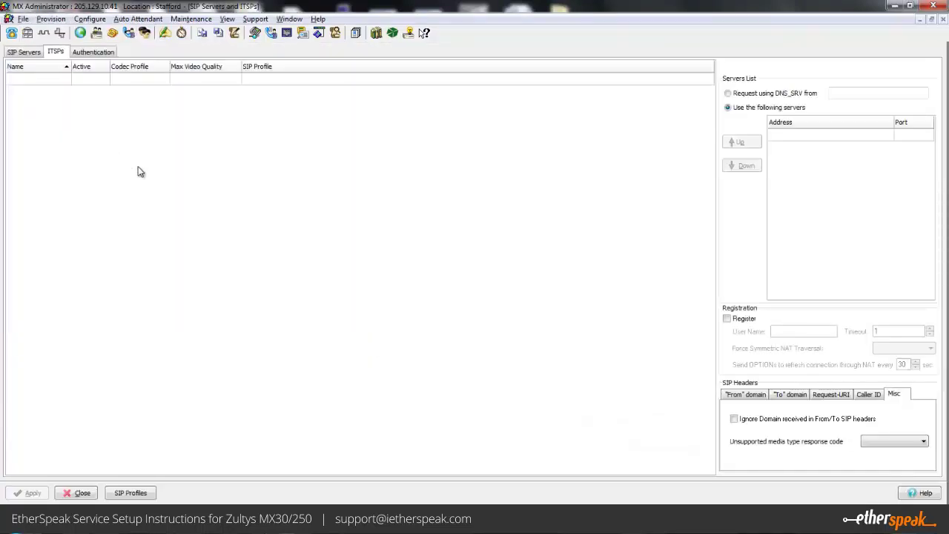
left_click(25, 52)
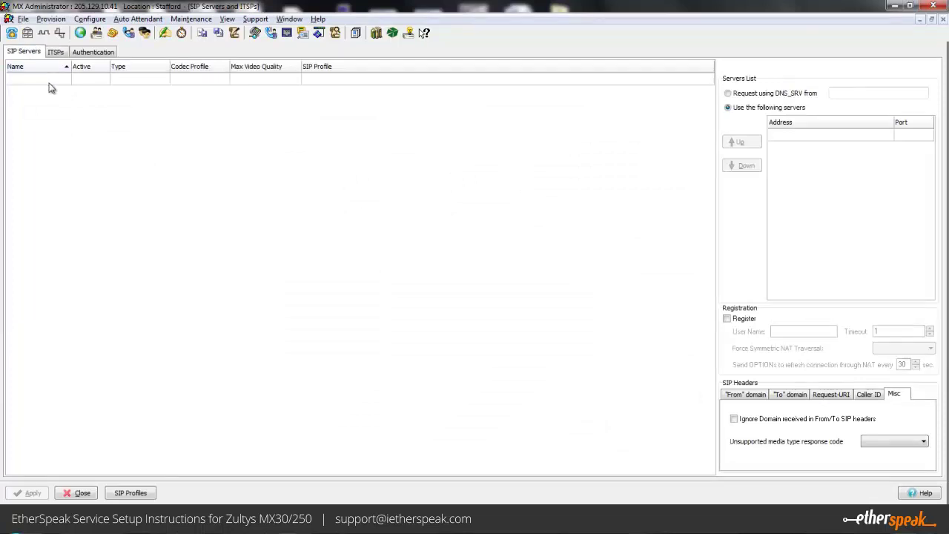
left_click(56, 52)
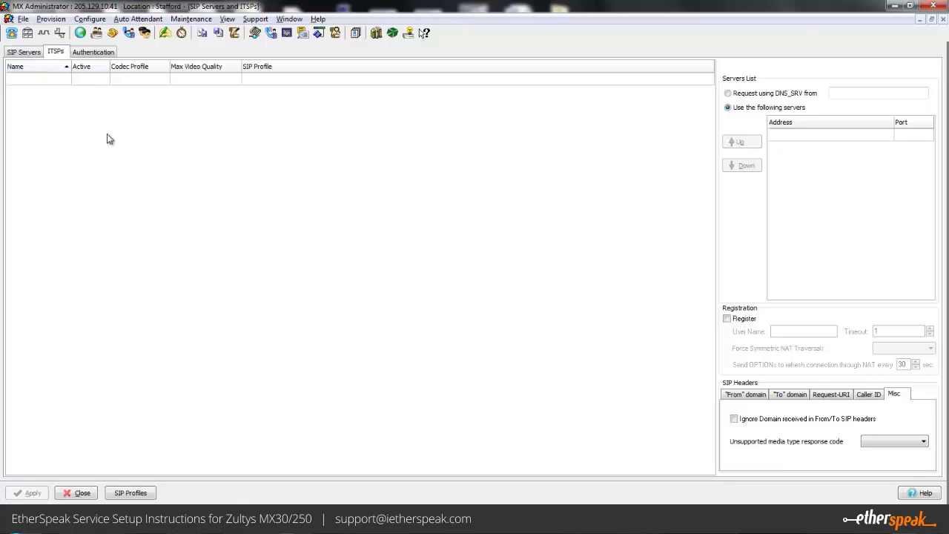
right_click(208, 139)
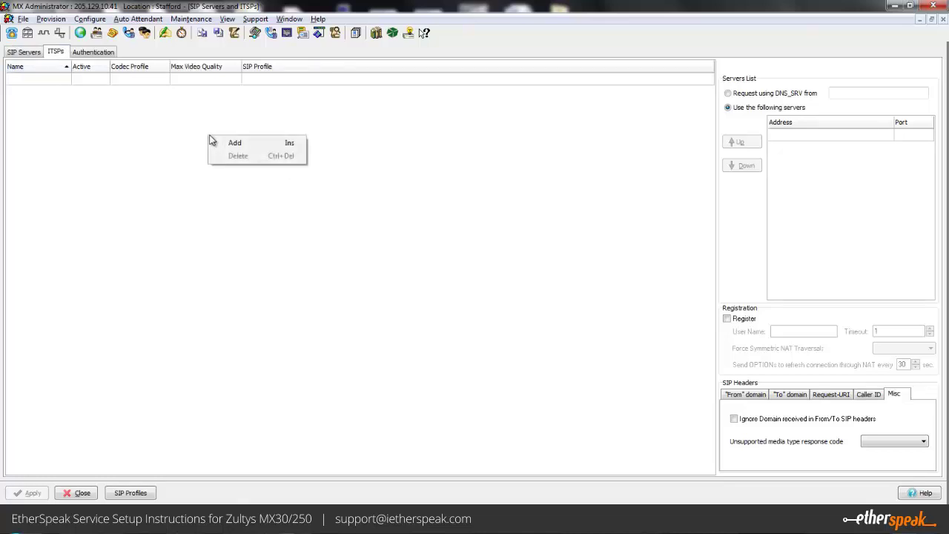
left_click(272, 142)
left_click(54, 80)
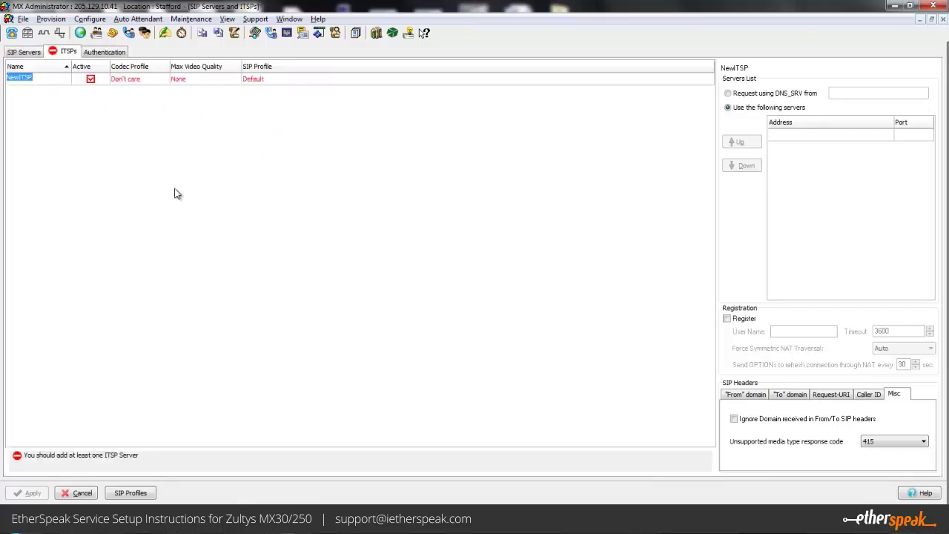
type("Etherspeak1")
- Set Etherspeak1's codec profile to Voice Quality and keep the Default SIP profile
left_click(159, 79)
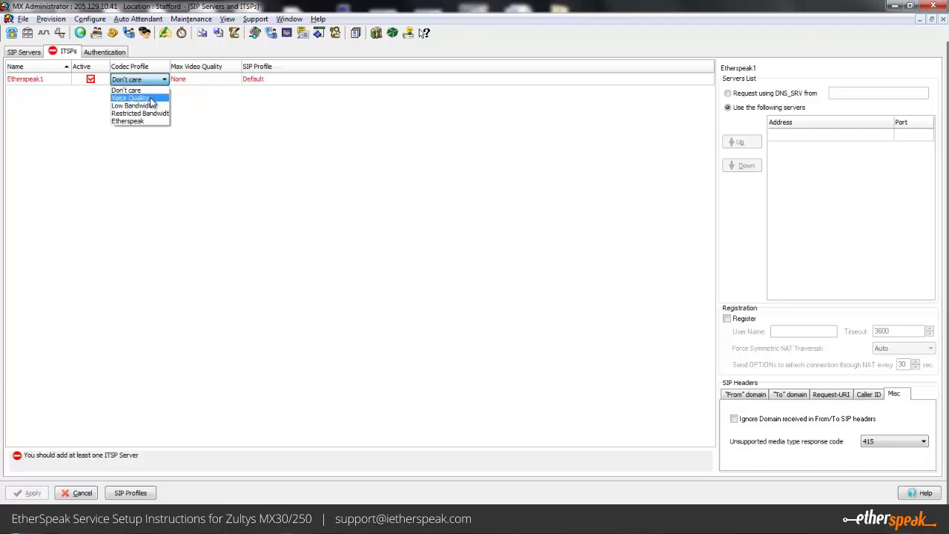
left_click(156, 103)
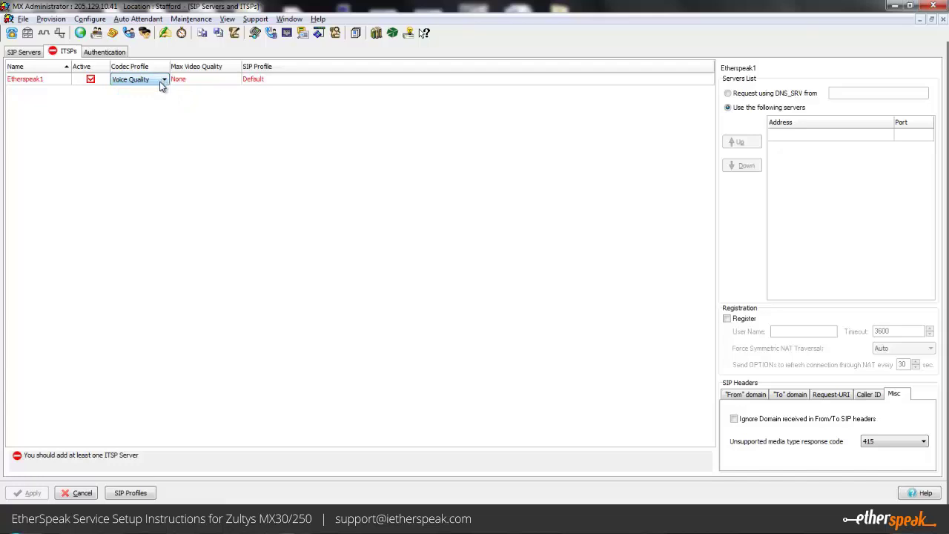
left_click(221, 82)
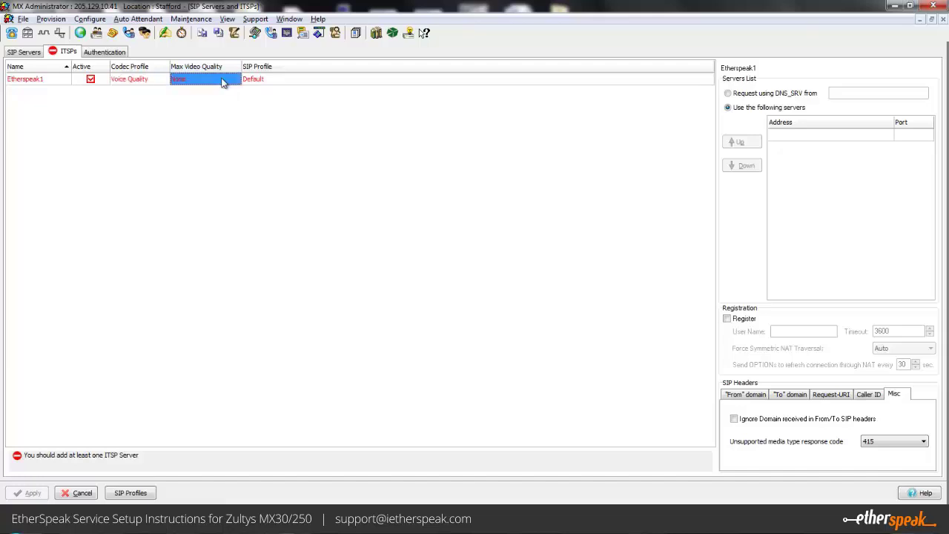
left_click(290, 80)
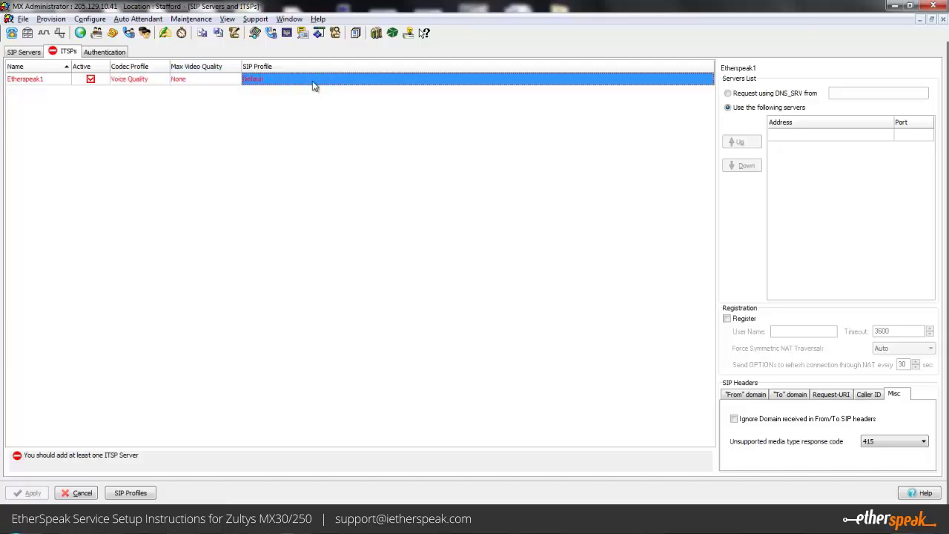
left_click(314, 85)
left_click(314, 85)
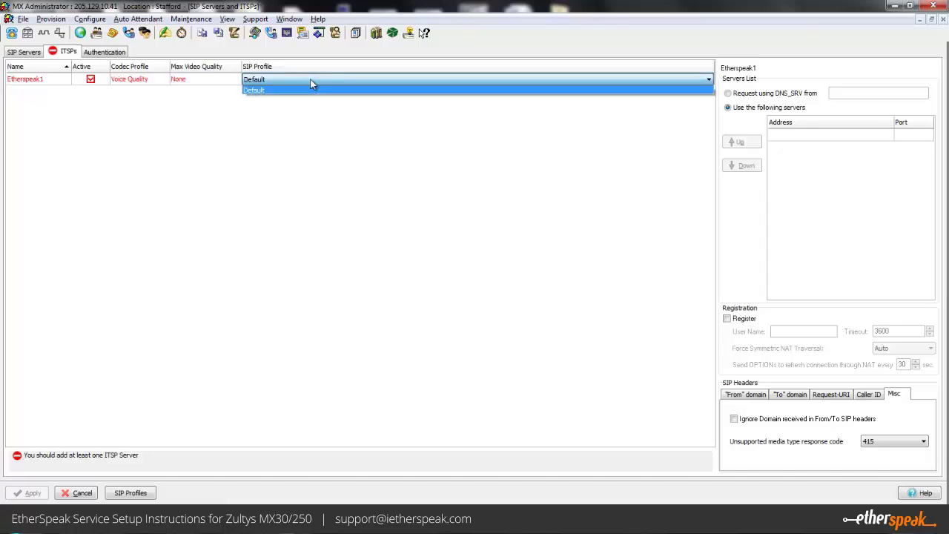
left_click(440, 166)
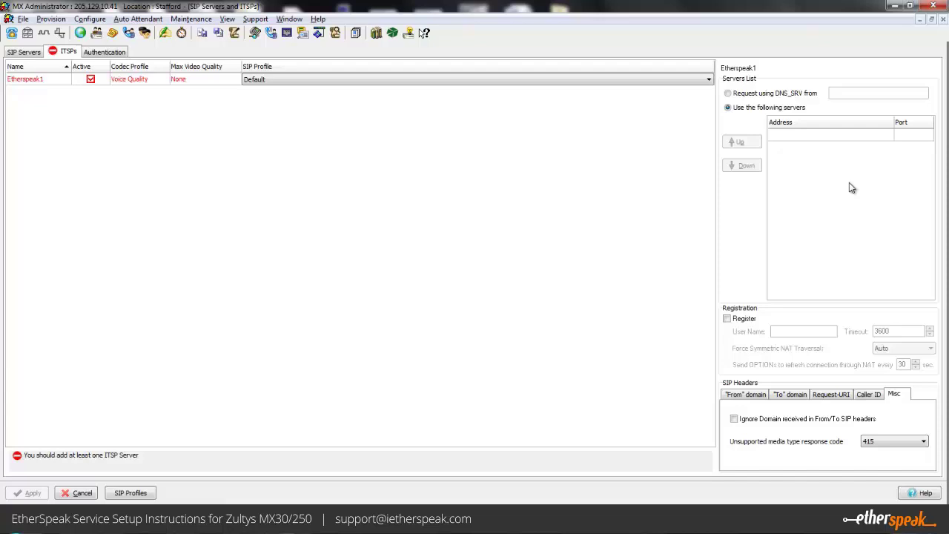
- Add server sip.ietherspeak.com on port 5060 to Etherspeak1's Servers List
right_click(825, 181)
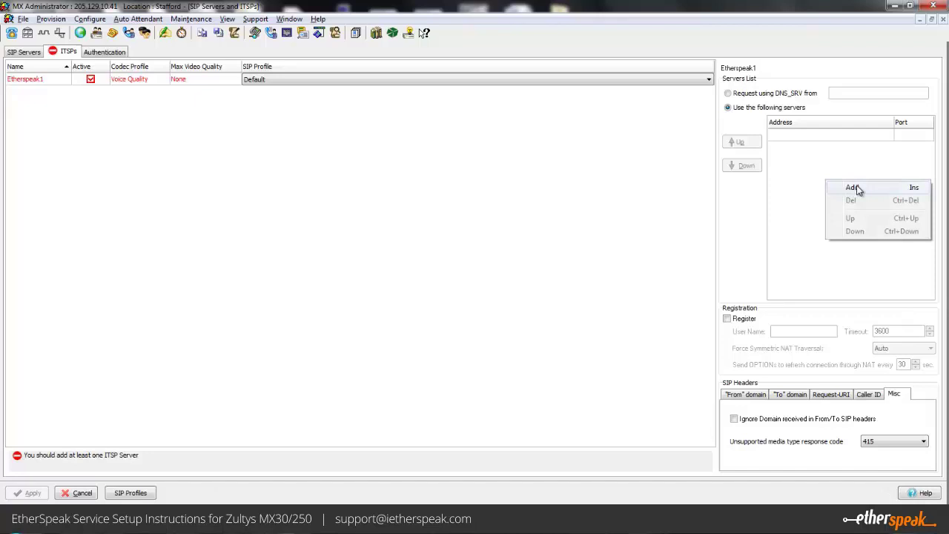
left_click(858, 188)
left_click(811, 135)
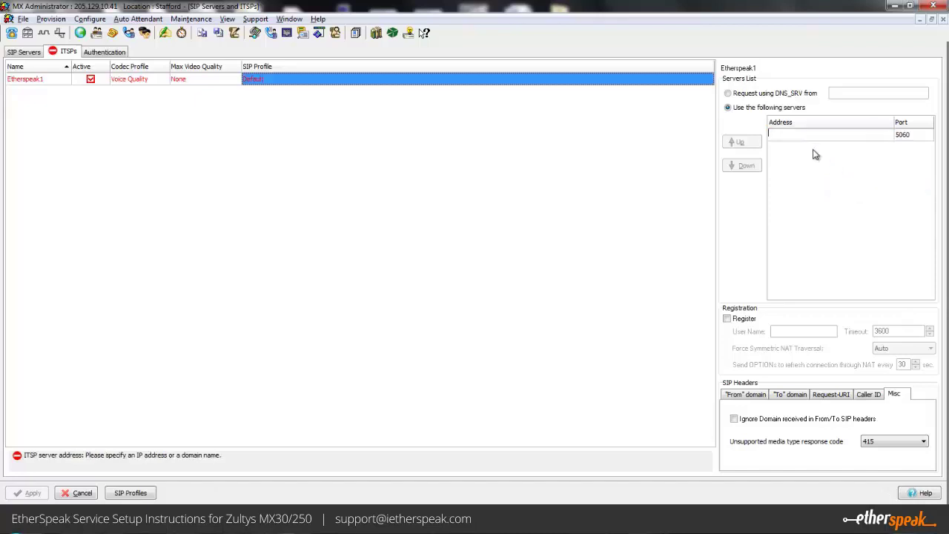
type("sip.ietherspeak.com")
left_click(912, 137)
left_click(913, 137)
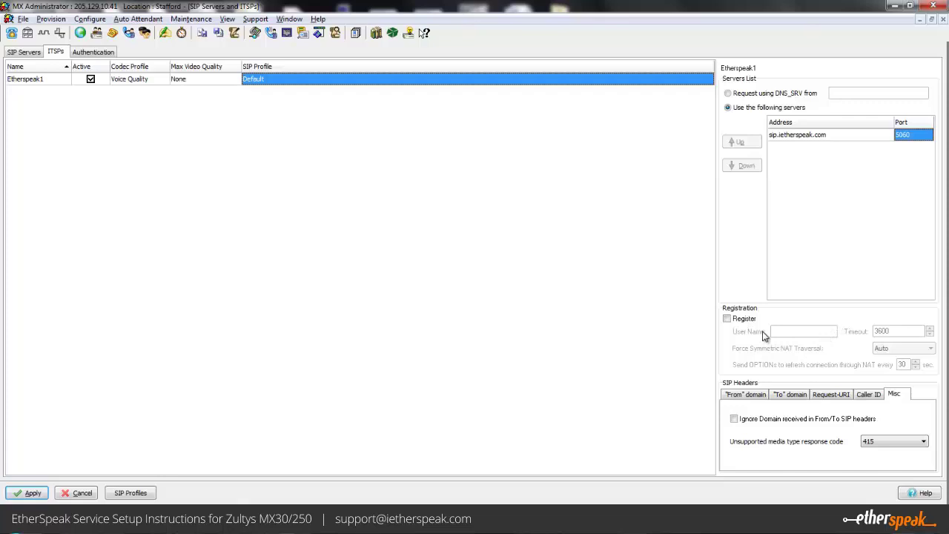
left_click(745, 394)
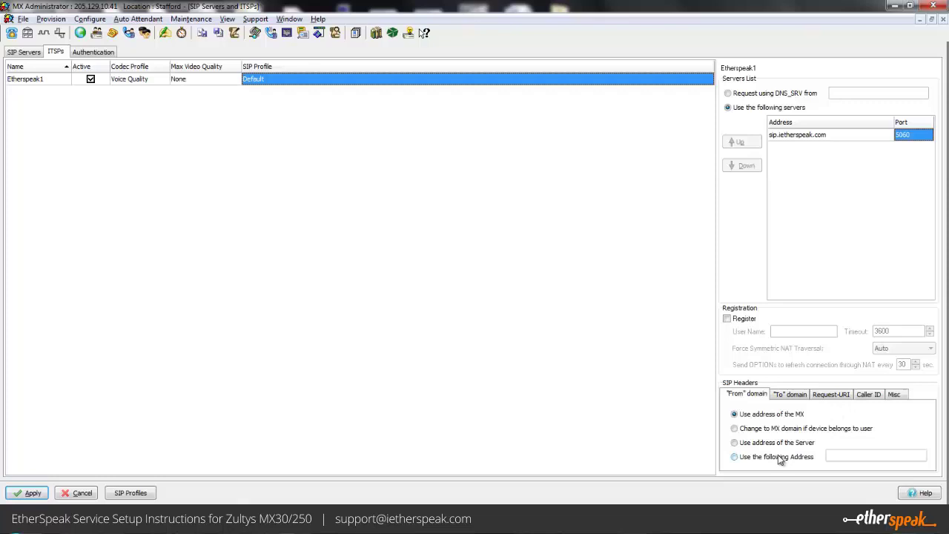
left_click(779, 456)
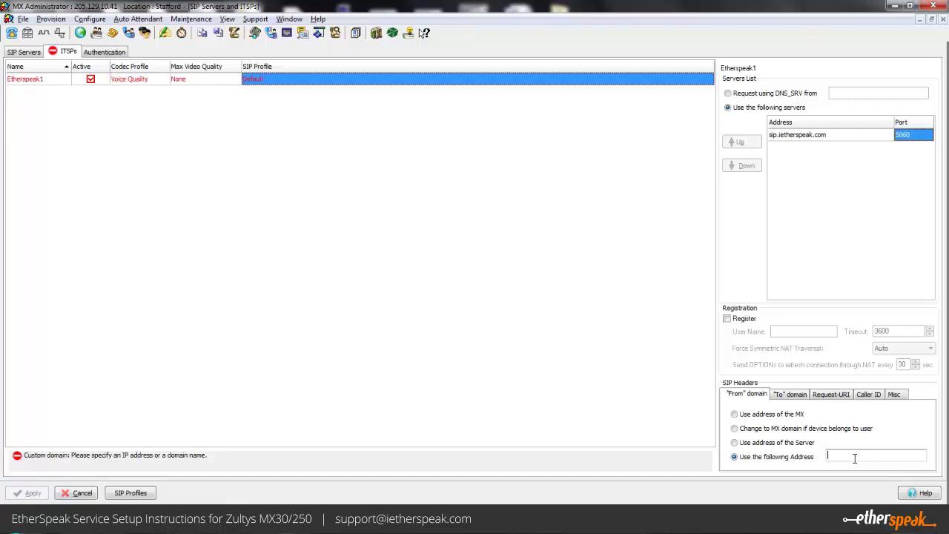
type("1")
left_click(791, 394)
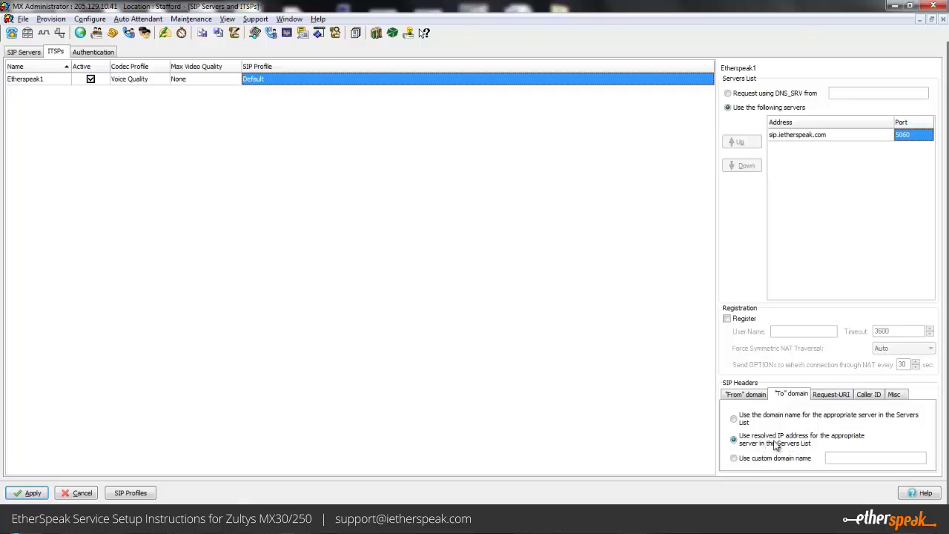
left_click(836, 395)
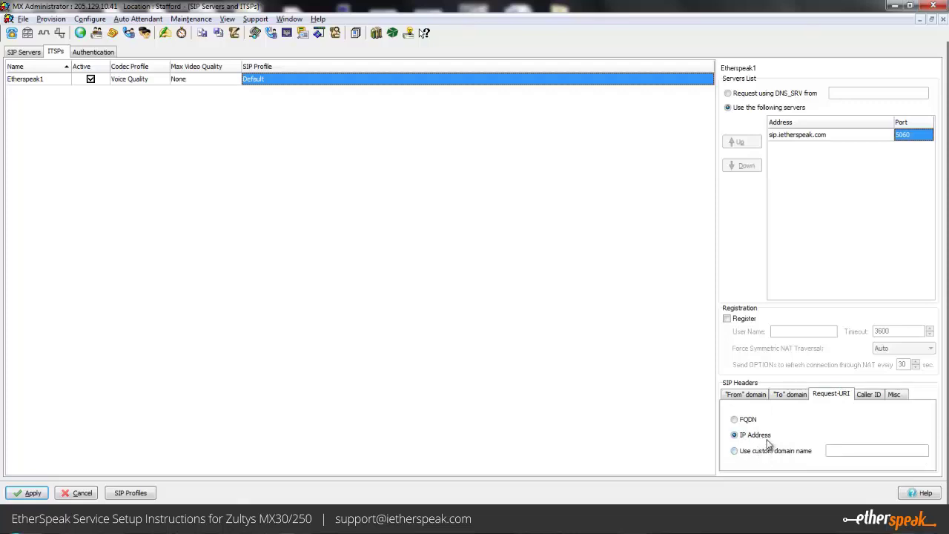
left_click(870, 395)
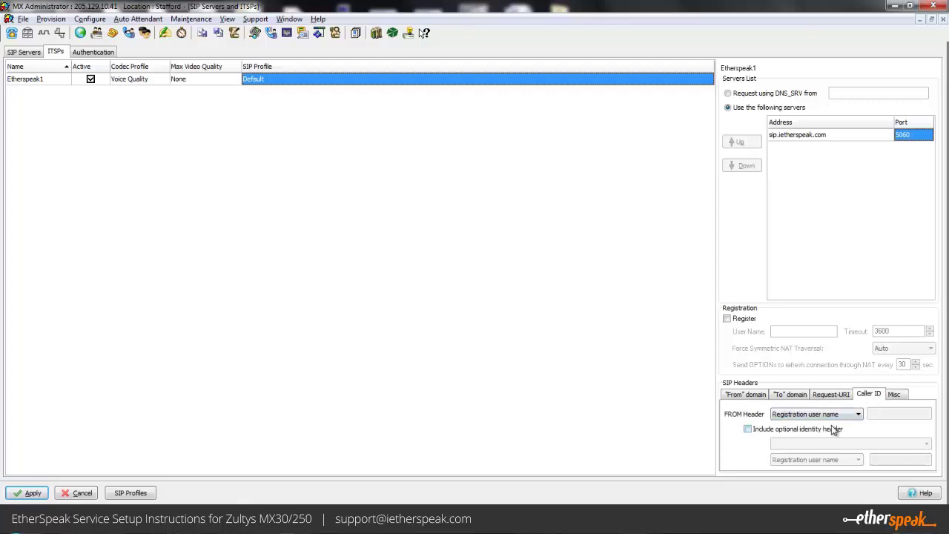
left_click(896, 397)
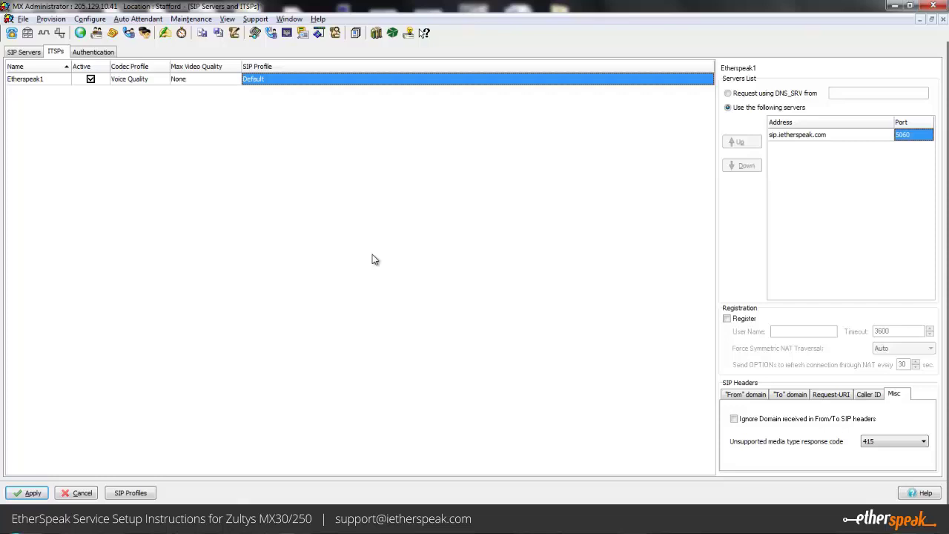
- Apply the Etherspeak ITSP settings and close the SIP Servers and ITSPs window
left_click(34, 497)
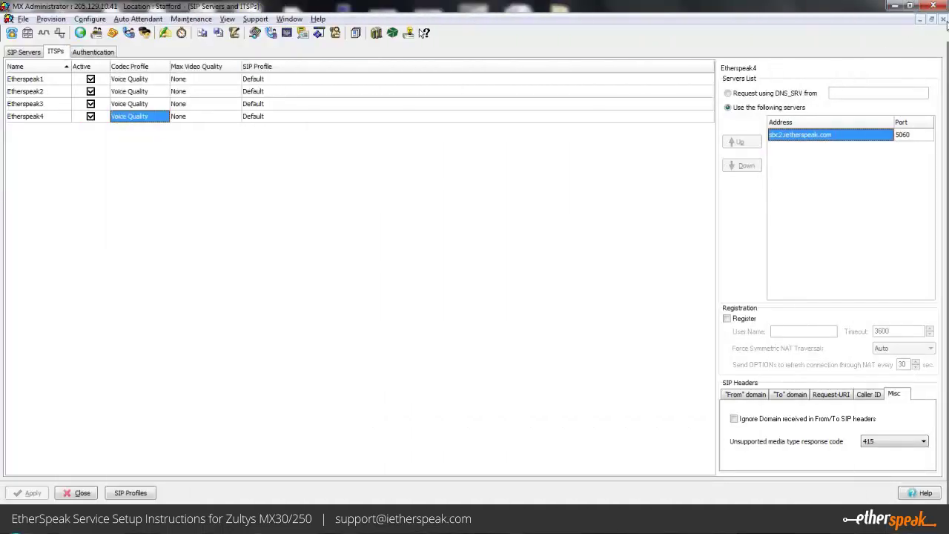
left_click(945, 20)
left_click(35, 20)
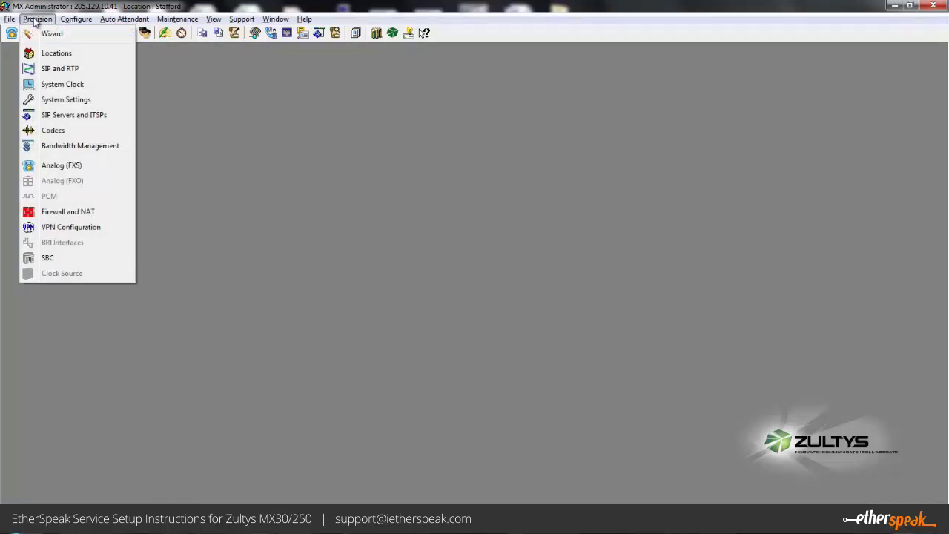
- Open Provision > Session Border Controller to show its Networks settings
left_click(75, 259)
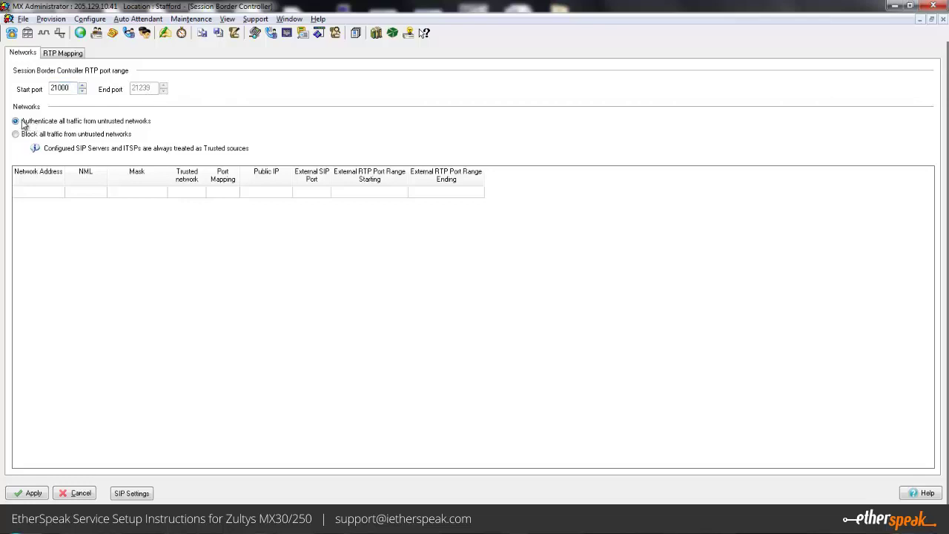
- Add trusted network 192.168.15.0 with mask length 24 to the Session Border Controller
right_click(66, 247)
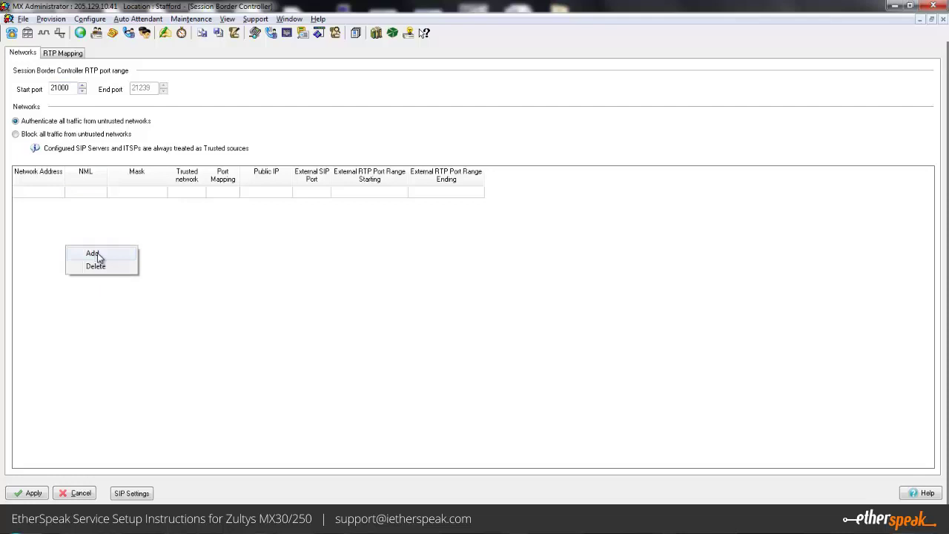
left_click(93, 254)
left_click(41, 197)
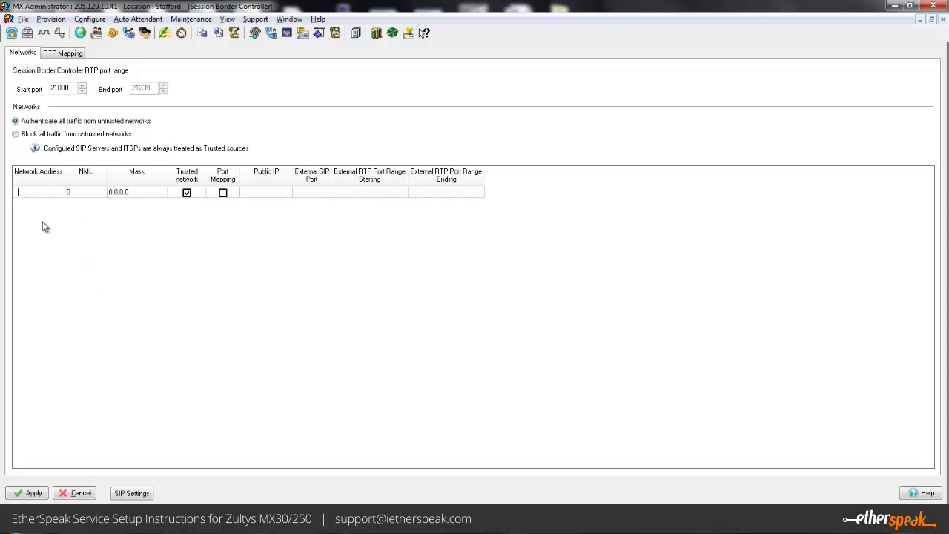
type("192.168.15.0")
left_click(88, 194)
left_click(89, 196)
type("24")
key("Return")
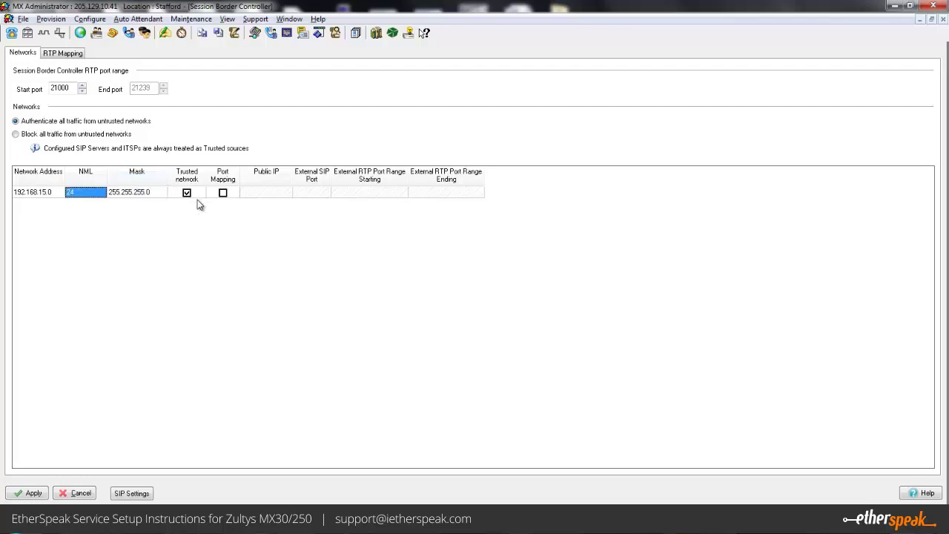
right_click(79, 241)
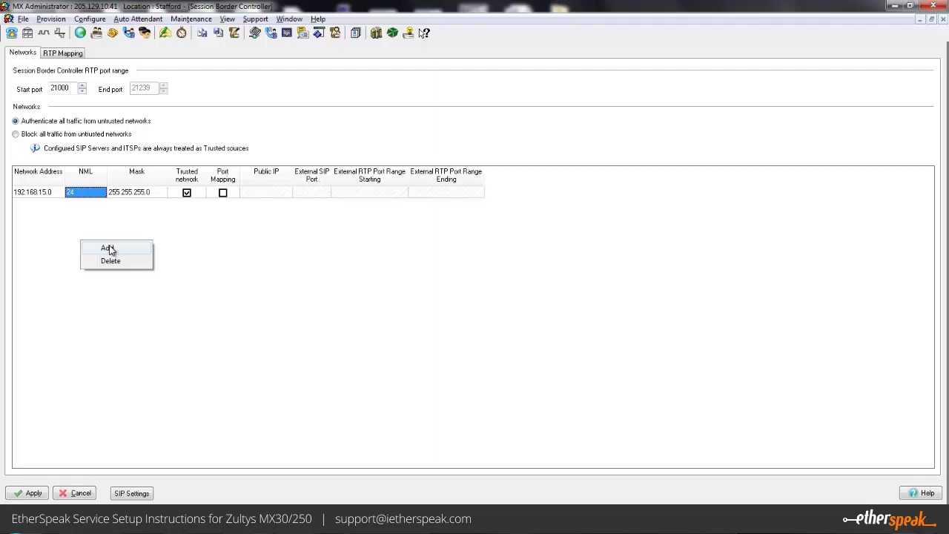
- Add untrusted network 0.0.0.0/0, port-mapped to public IP 205.129.10.44 with starting RTP port 21000
left_click(108, 248)
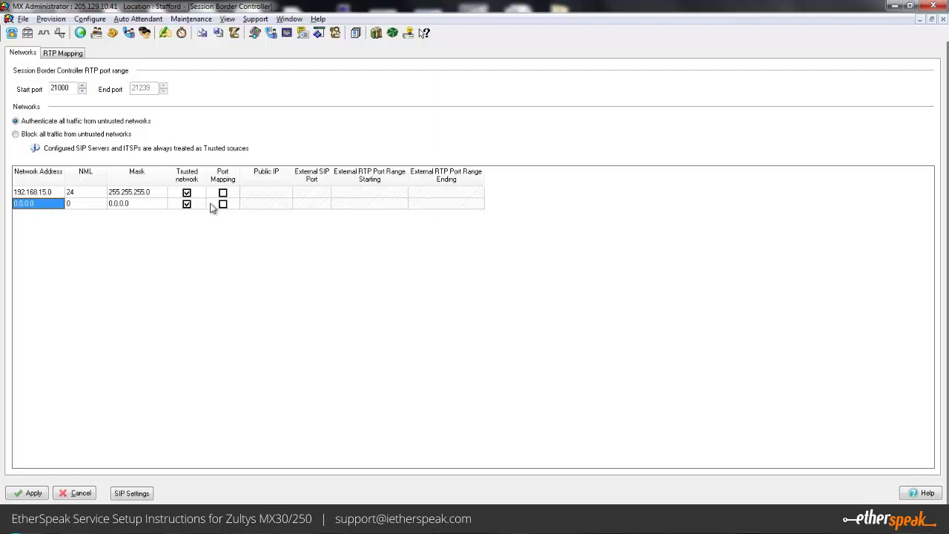
left_click(186, 204)
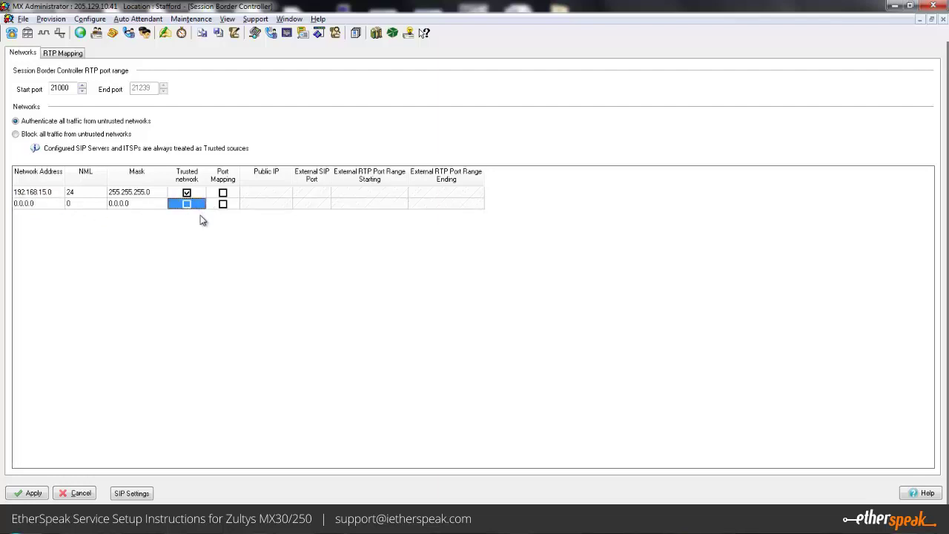
left_click(224, 205)
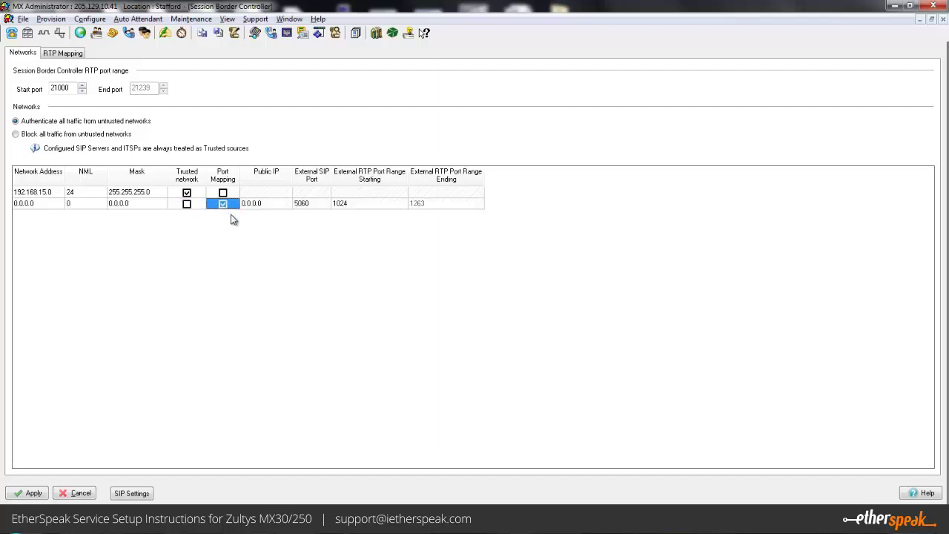
left_click(271, 206)
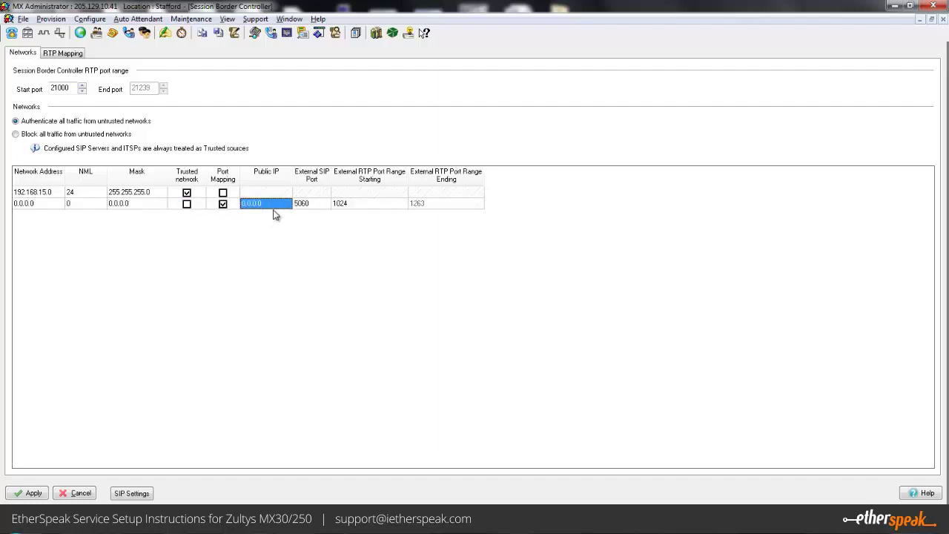
key("BackSpace")
type("205.129. 10. 44")
left_click(320, 205)
left_click(363, 205)
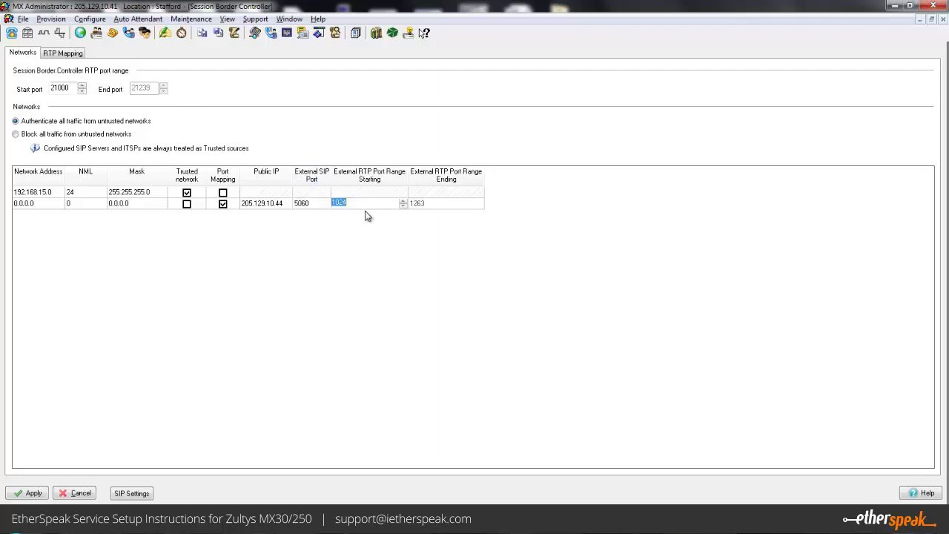
type("21000")
key("Return")
- Enable RTP mapping for 0.0.0.0/0 with 192.168.15.0/24 and 0.0.0.0/0, and apply
left_click(73, 55)
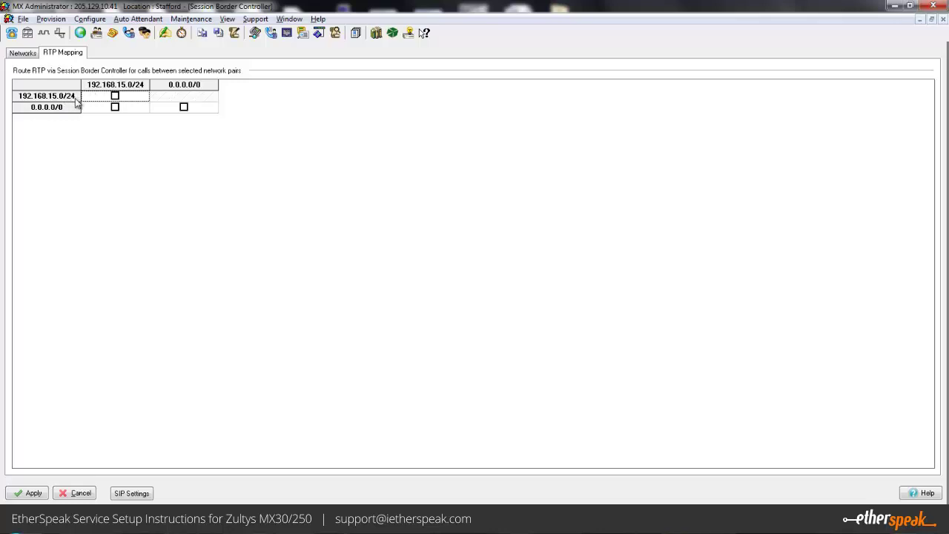
left_click(115, 107)
left_click(185, 108)
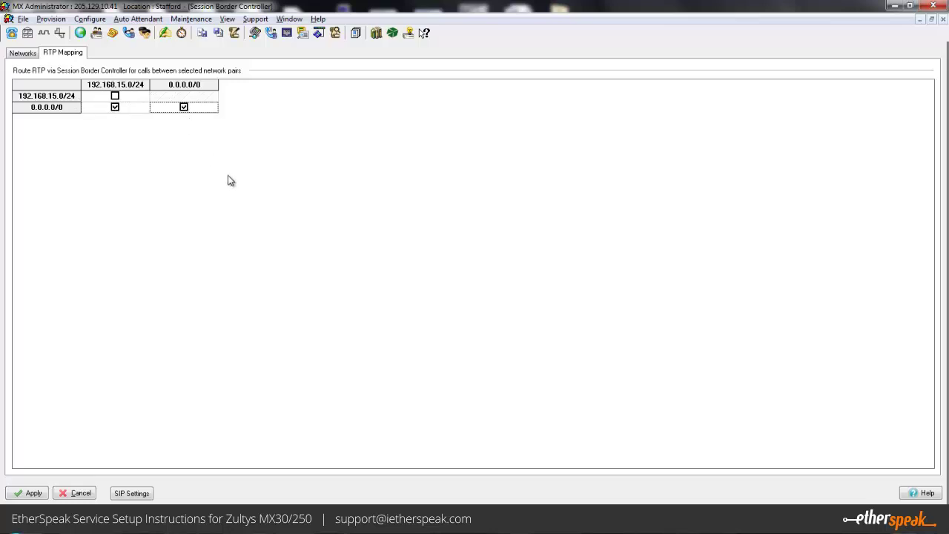
left_click(30, 493)
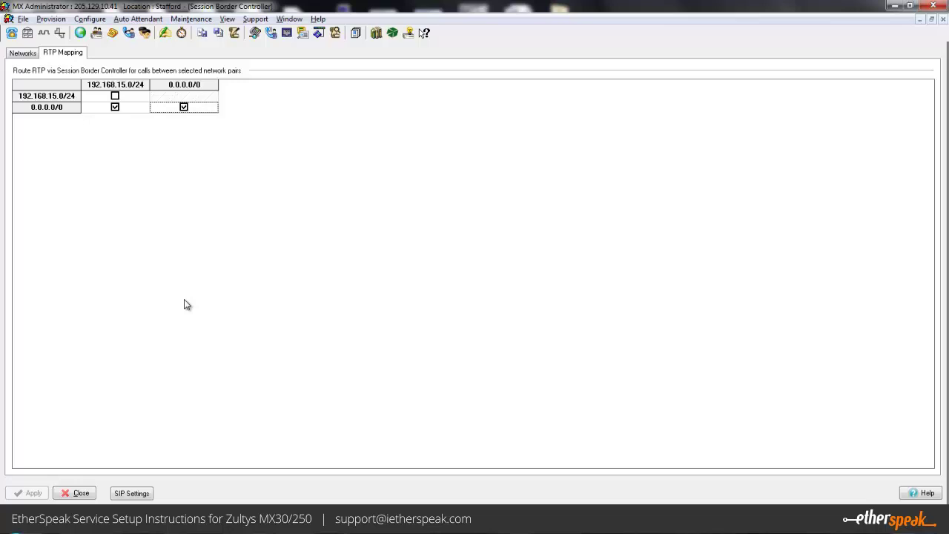
left_click(93, 20)
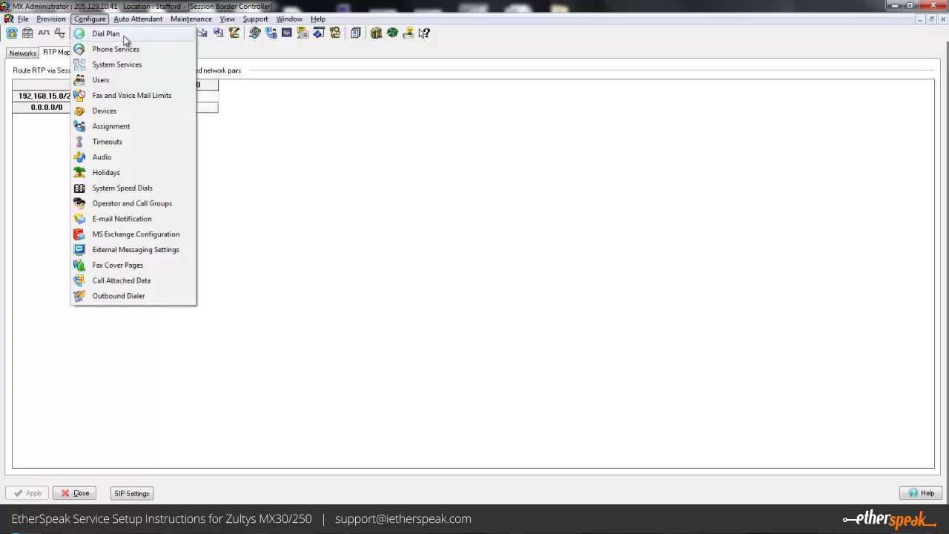
- Open Configure > Dial Plan and widen the Transformation column
left_click(106, 34)
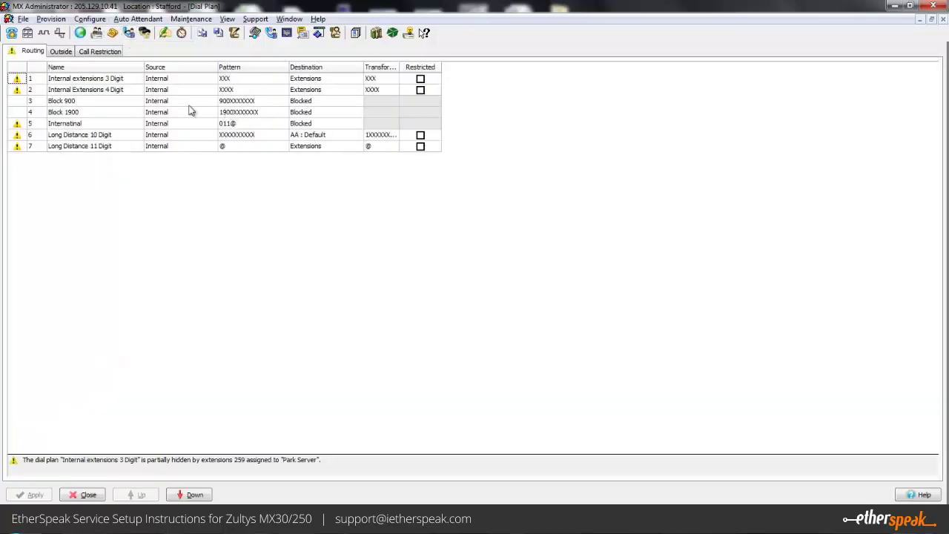
left_click(132, 138)
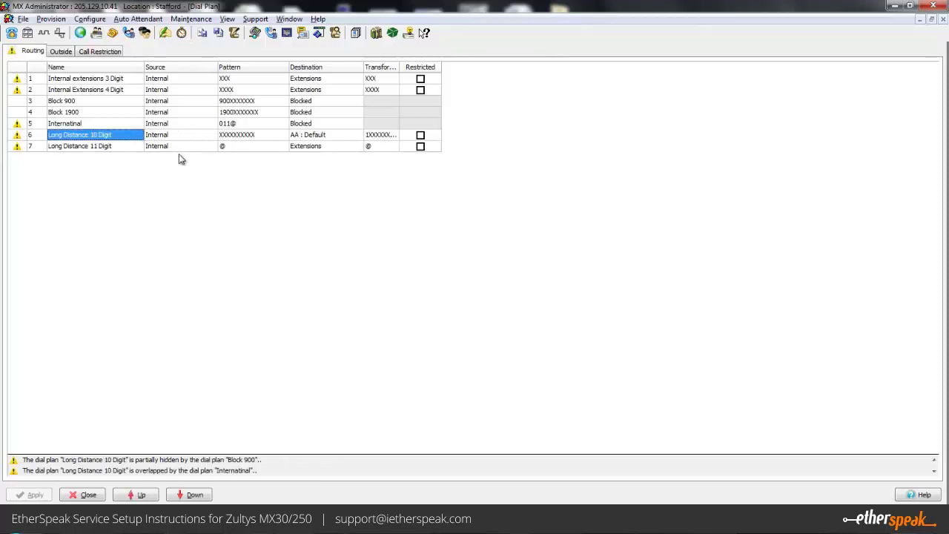
left_click(127, 146)
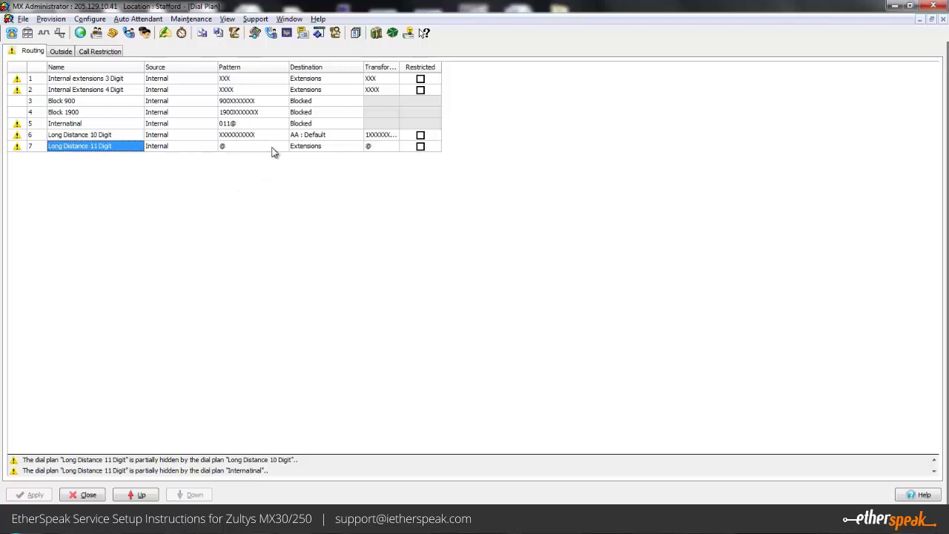
left_click_drag(401, 67, 431, 68)
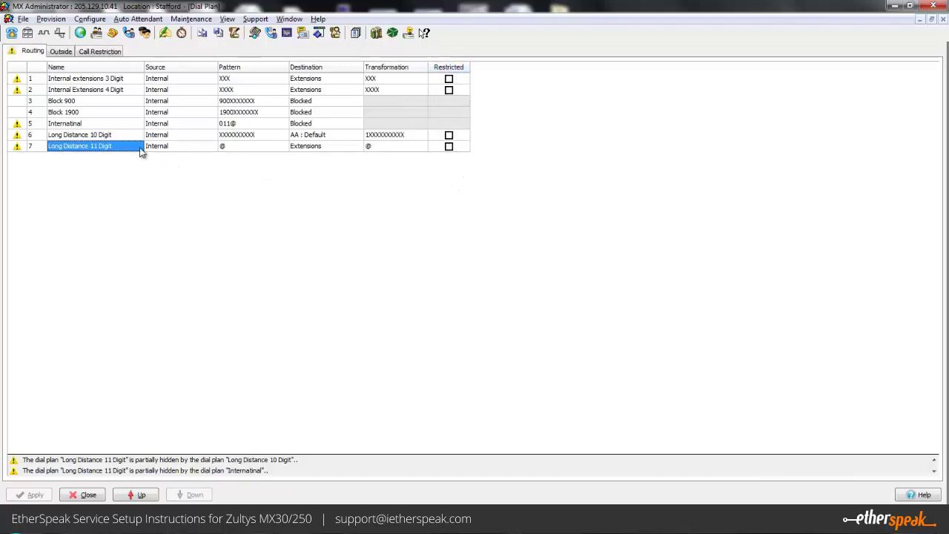
- Bring up the destination choices for the Long Distance 10 Digit route
left_click(115, 136)
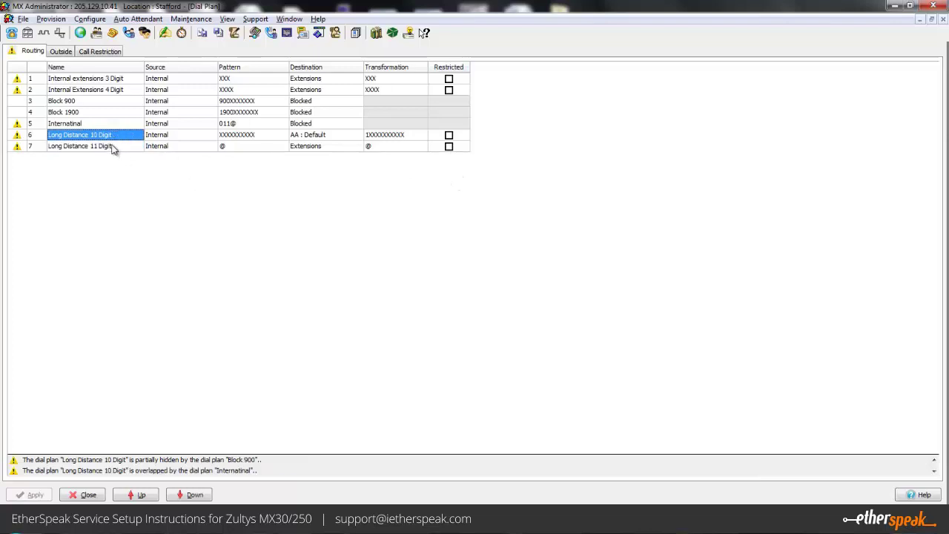
left_click(268, 135)
left_click(271, 135)
left_click(276, 135)
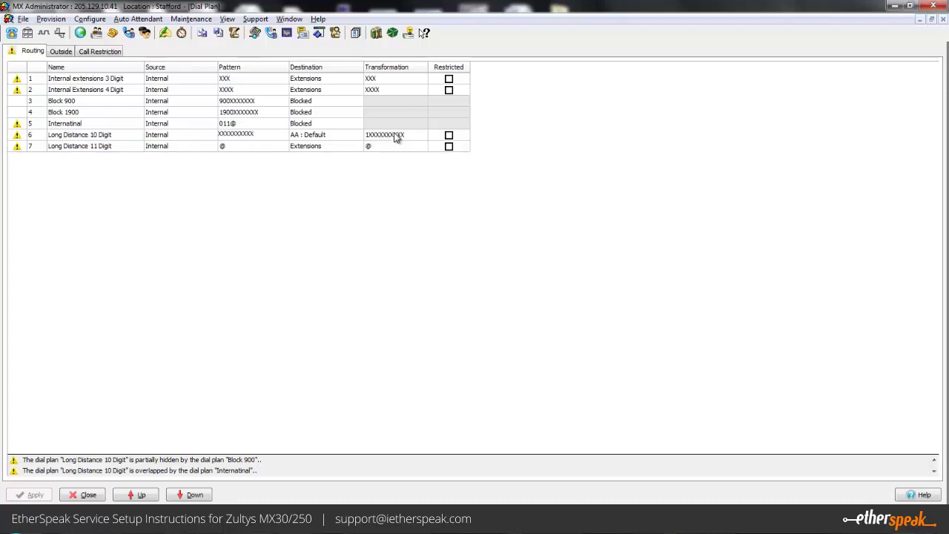
left_click(347, 136)
left_click(348, 136)
left_click(358, 136)
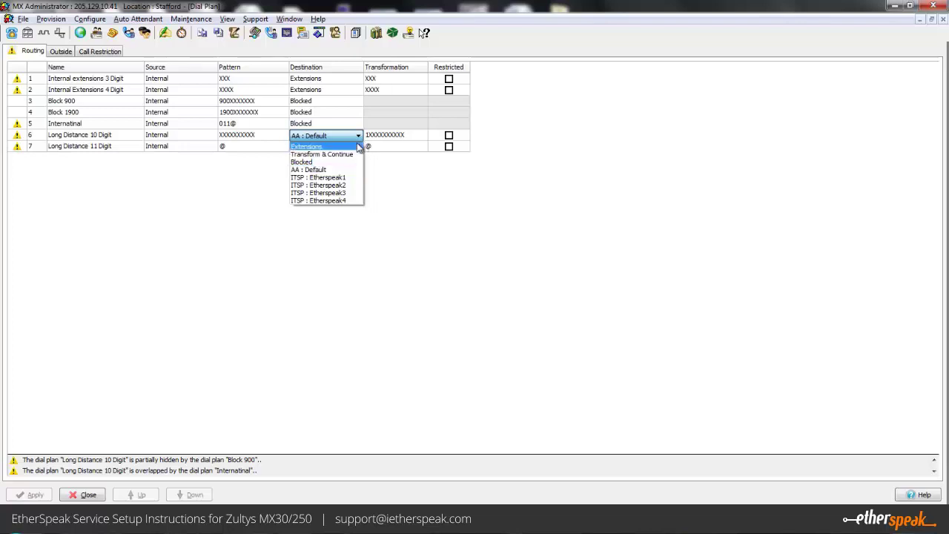
- Route Long Distance 10 Digit to Etherspeak1, add a backup route with transformation 1XXXXXXXXXX, and apply
left_click(339, 178)
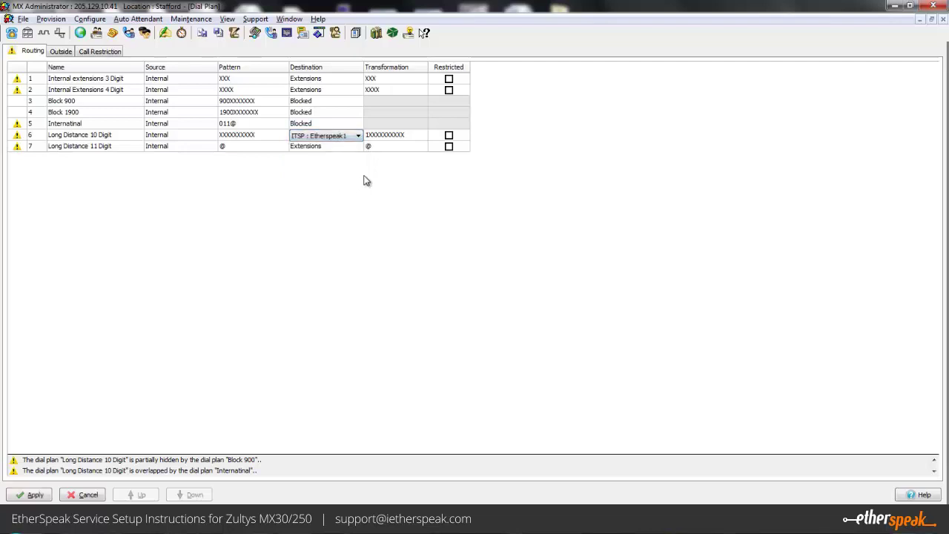
key("Return")
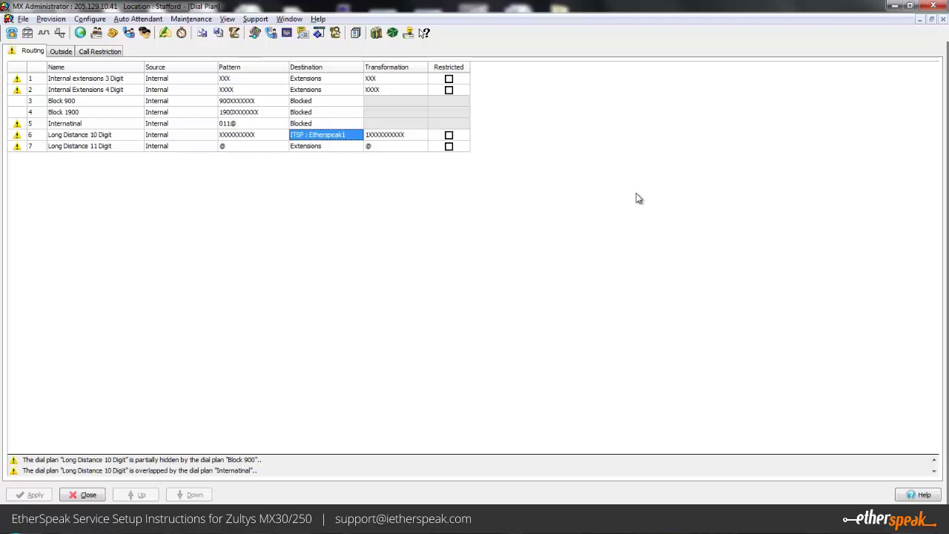
right_click(356, 138)
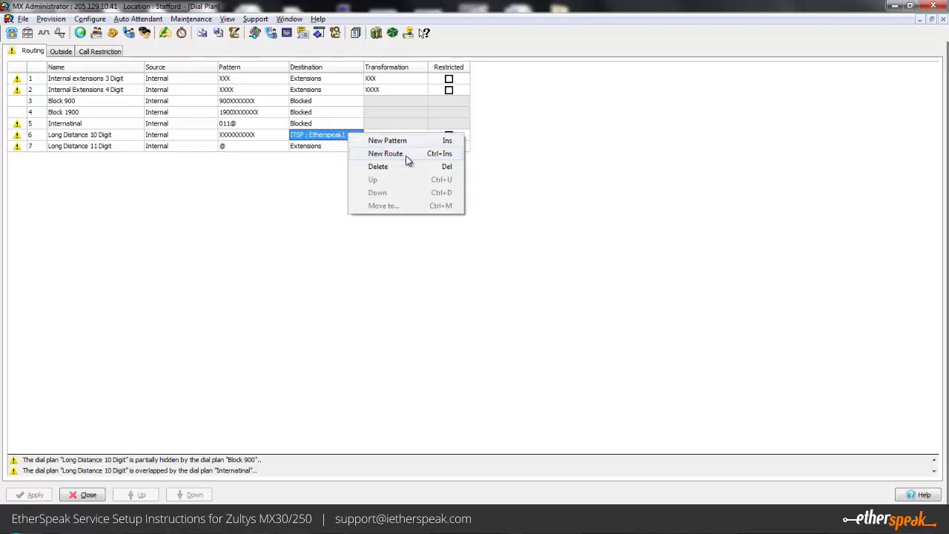
left_click(386, 153)
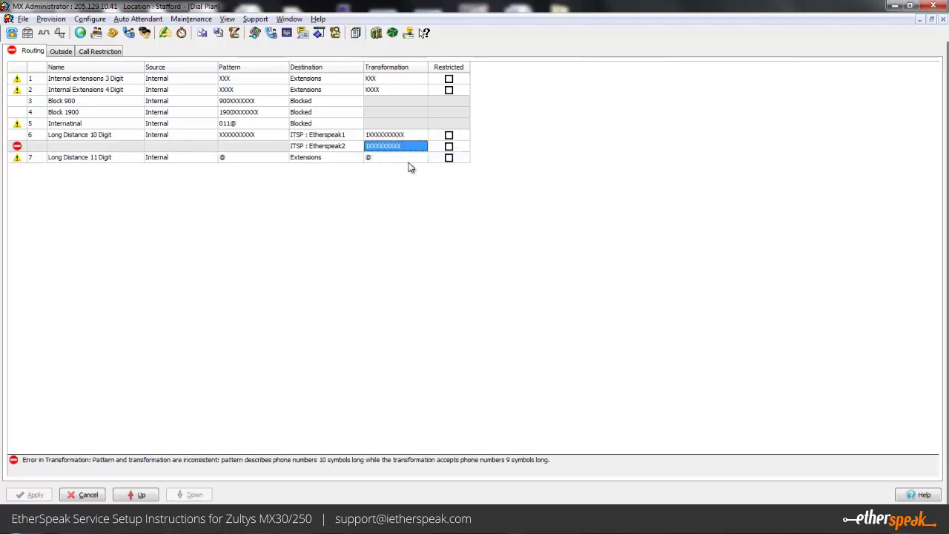
double_click(410, 147)
type("X")
key("Return")
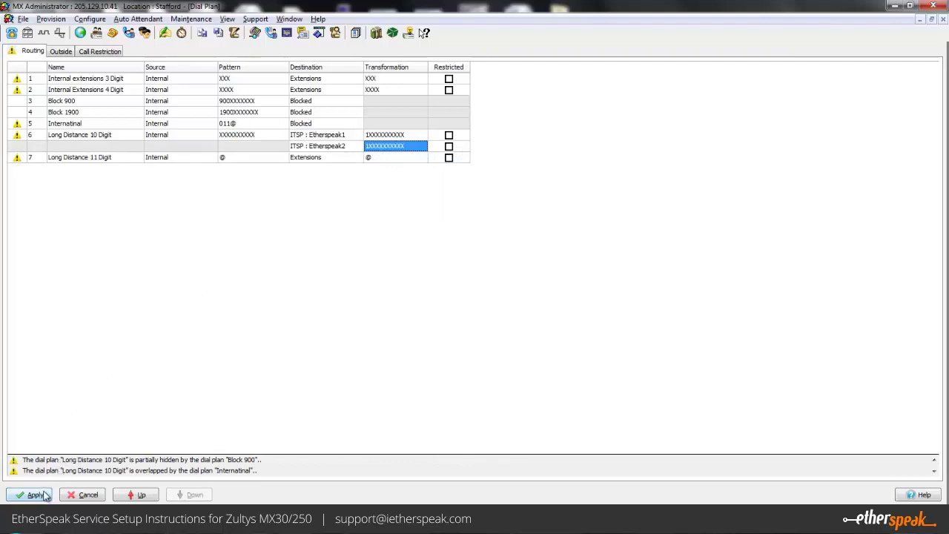
left_click(44, 493)
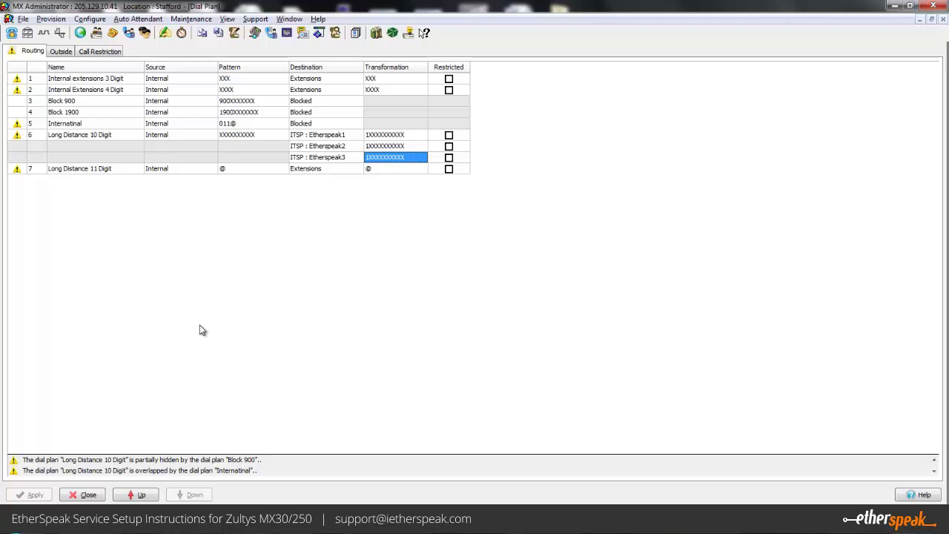
- Open Provision > Locations, narrow the Location Name and Time Zone columns, and edit Stafford's caller ID
left_click(23, 19)
mouse_move(49, 19)
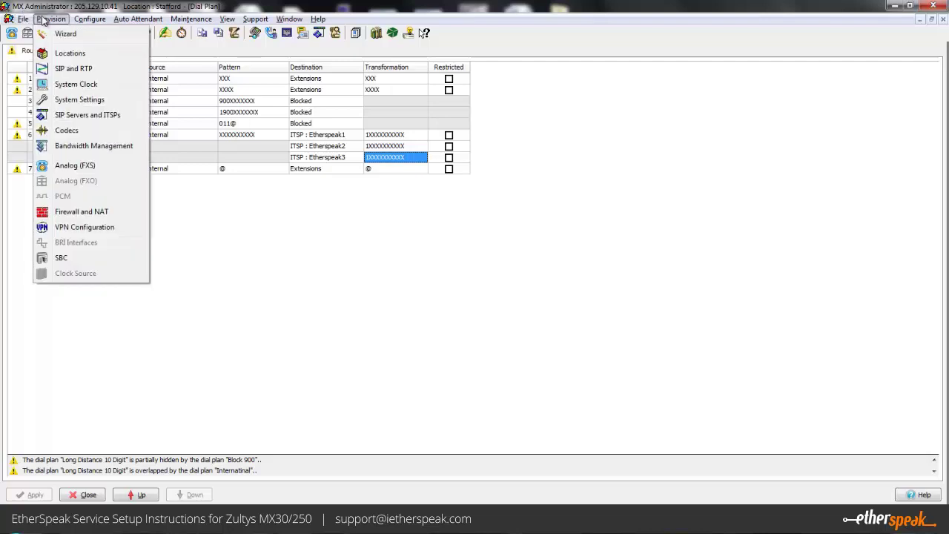
left_click(65, 54)
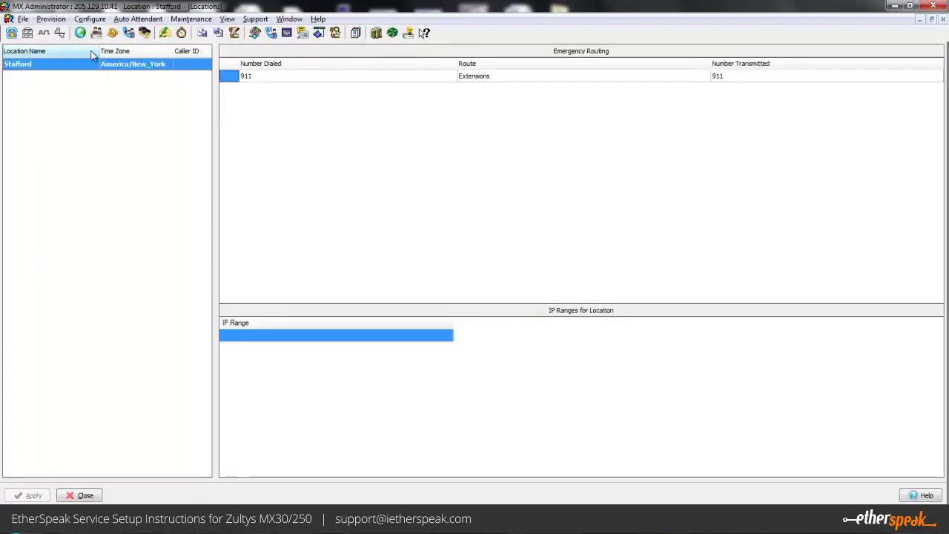
left_click_drag(72, 54, 70, 54)
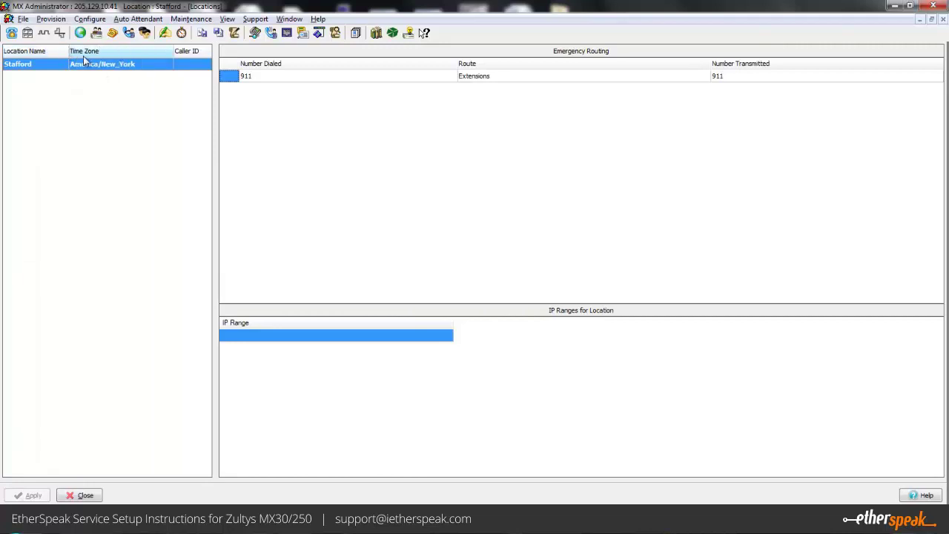
left_click_drag(170, 49, 140, 52)
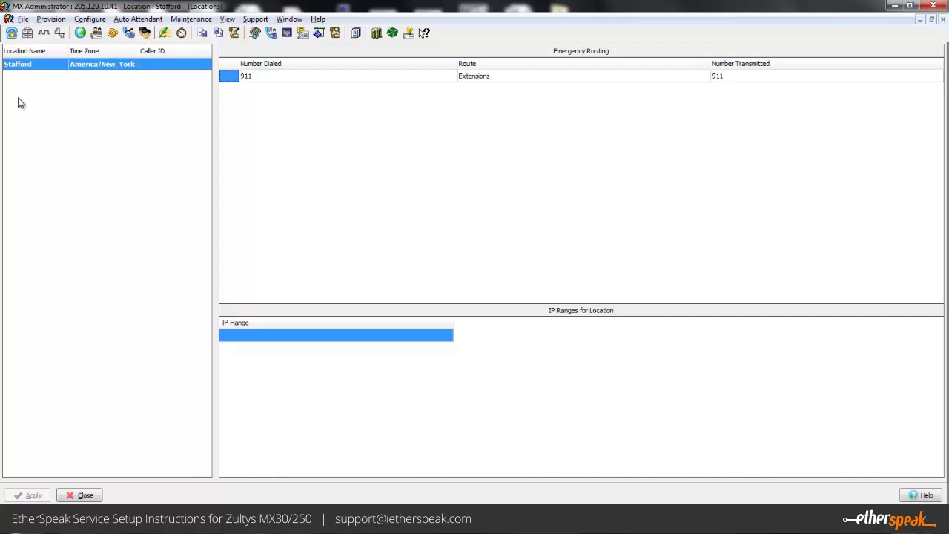
key("Tab")
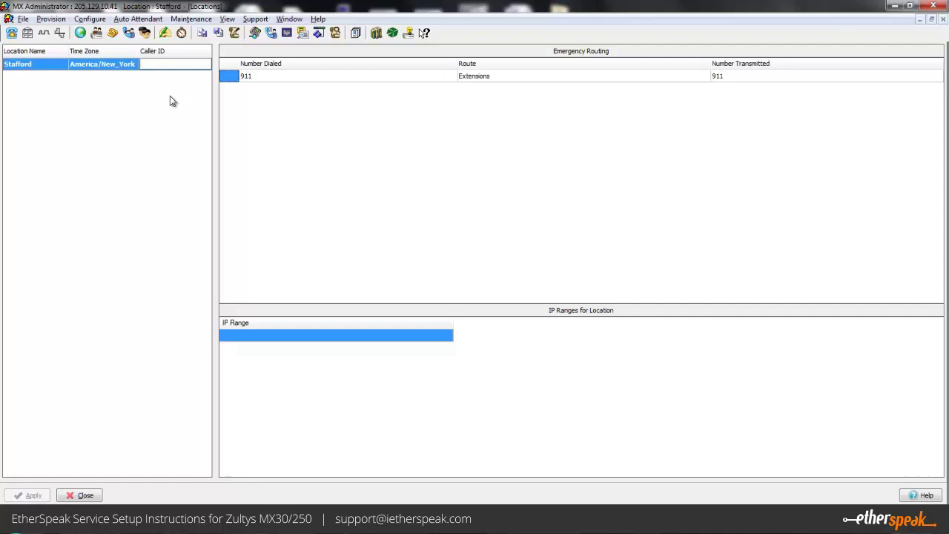
- Commit Stafford's caller ID number and add subnet 192.168.15.0 with mask 255.255.255.0 as its IP range
key("Return")
right_click(353, 377)
left_click(396, 382)
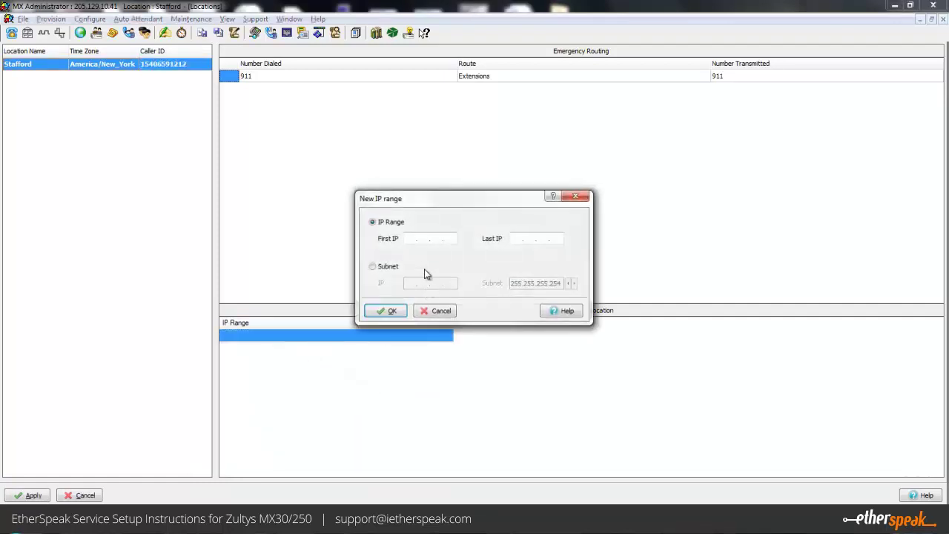
left_click(373, 266)
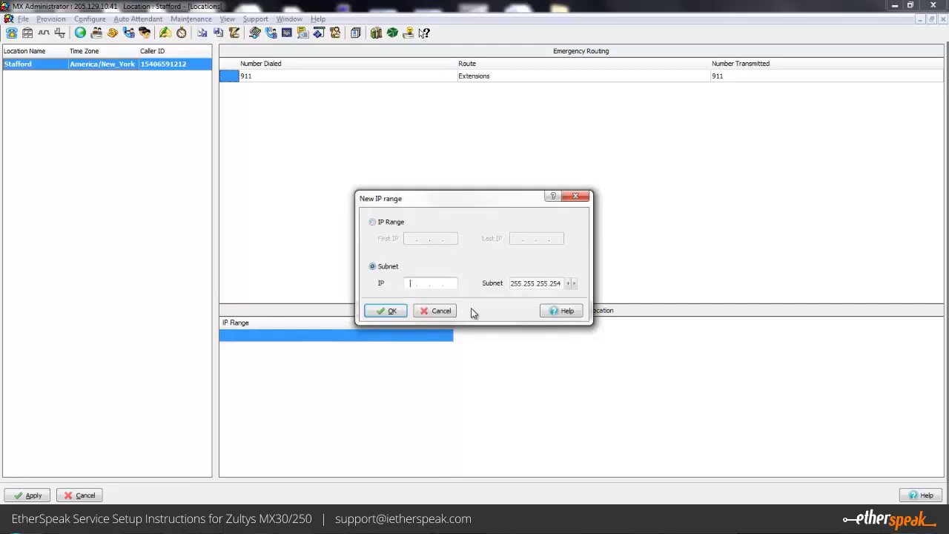
type("192.168.15.0")
double_click(555, 284)
type("0")
left_click(385, 311)
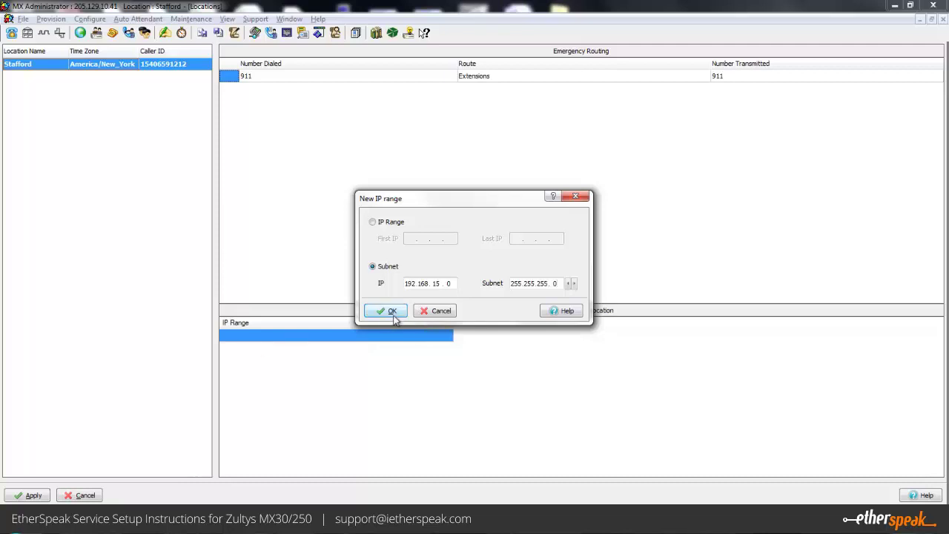
left_click(312, 78)
- Set Stafford's 911 route to ITSP : Etherspeak1
left_click(517, 84)
left_click(519, 79)
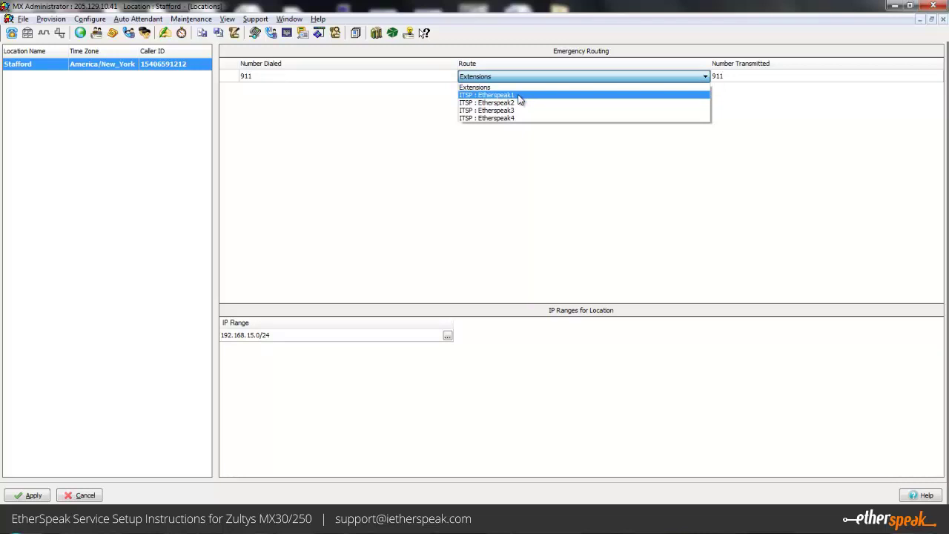
left_click(518, 96)
key("Tab")
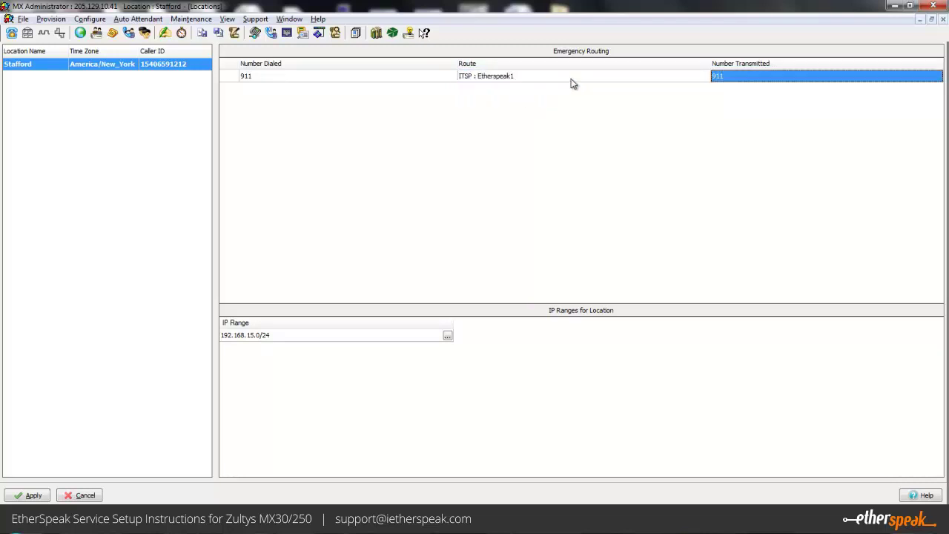
- Add a backup 911 route through ITSP : Etherspeak2, transmitting 911
right_click(573, 83)
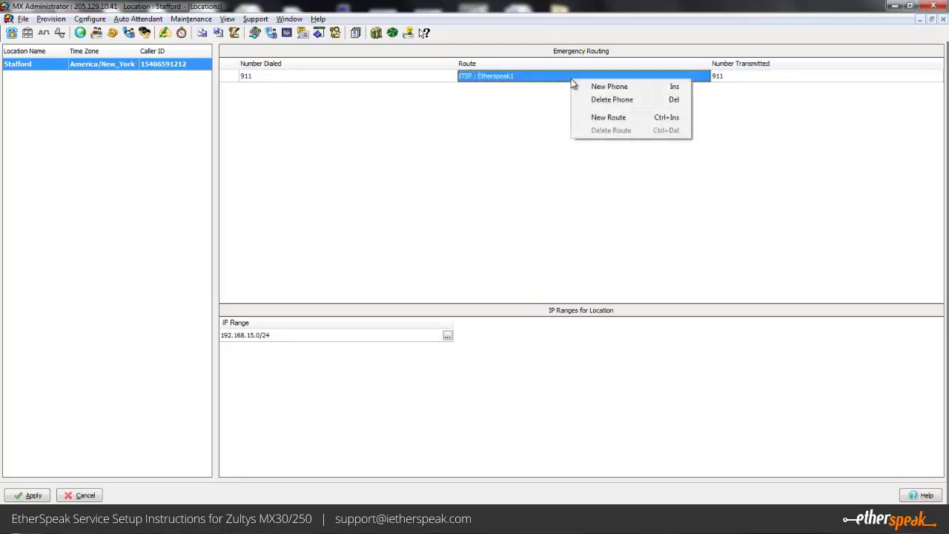
left_click(607, 119)
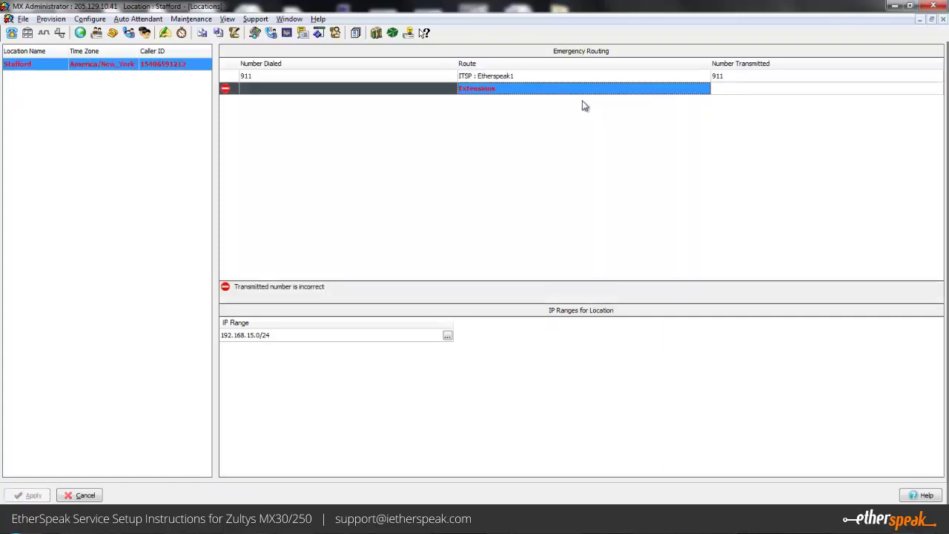
left_click(564, 93)
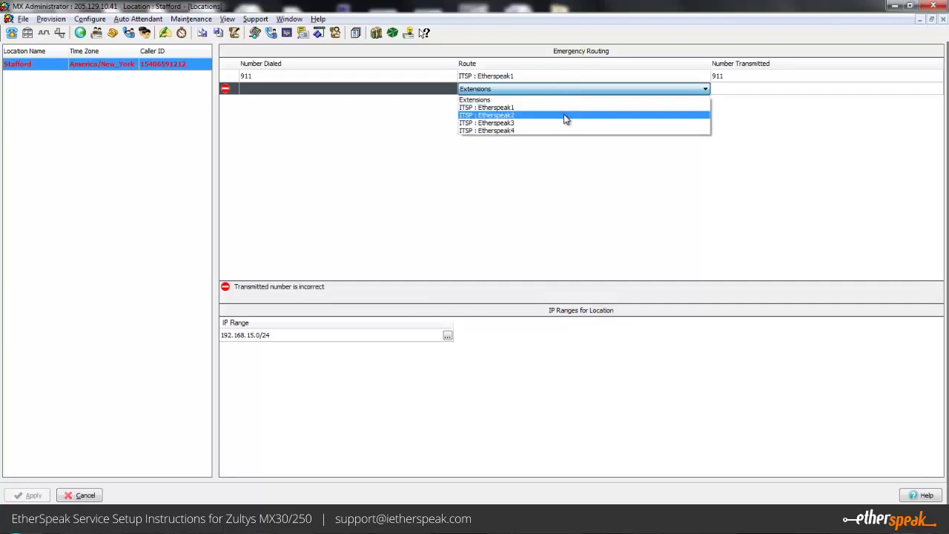
left_click(565, 116)
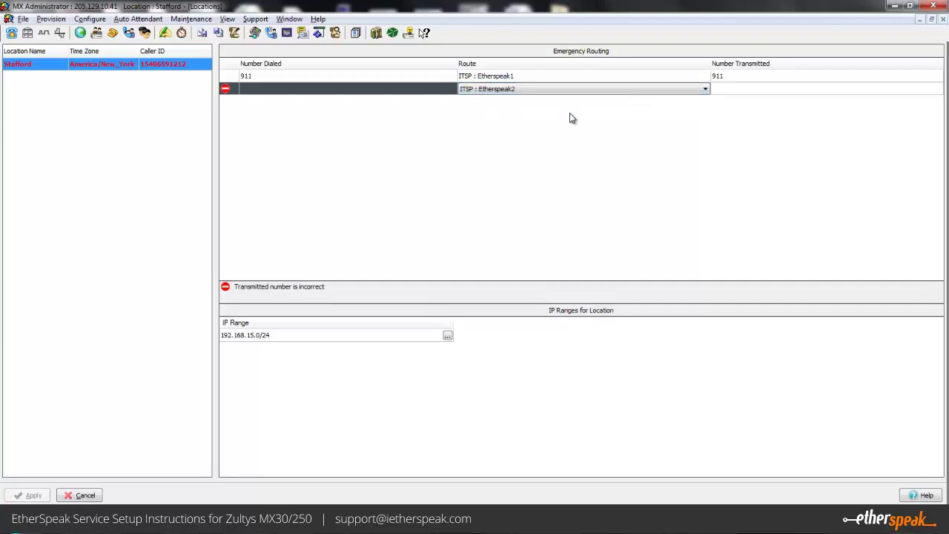
left_click(724, 90)
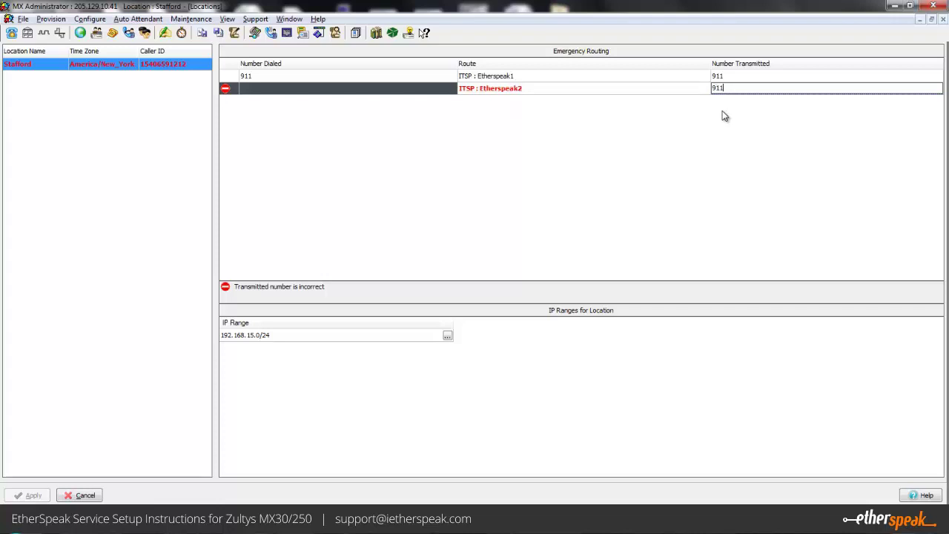
key("Return")
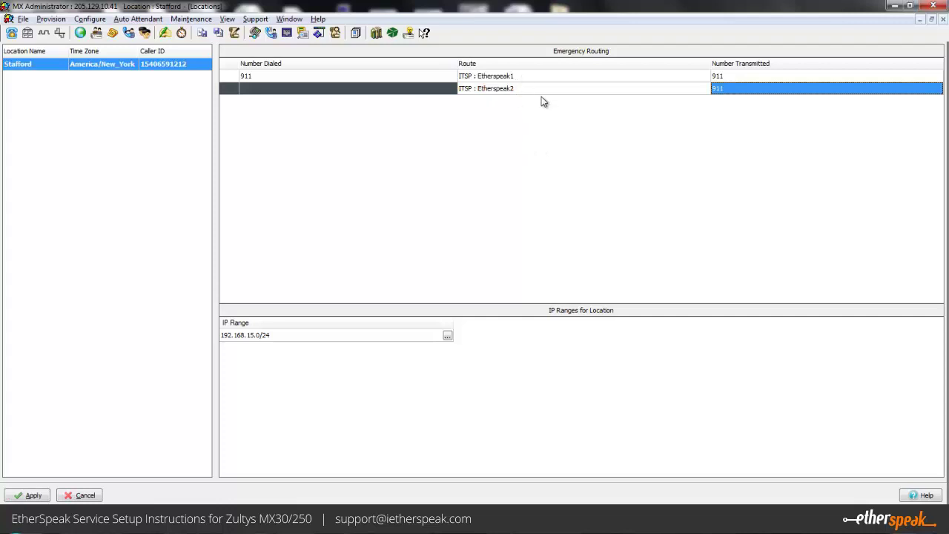
key("Left")
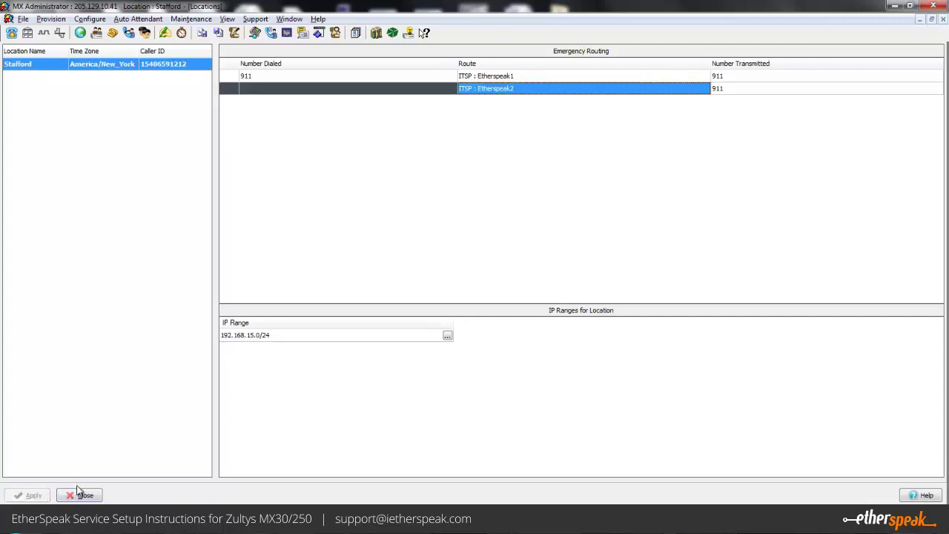